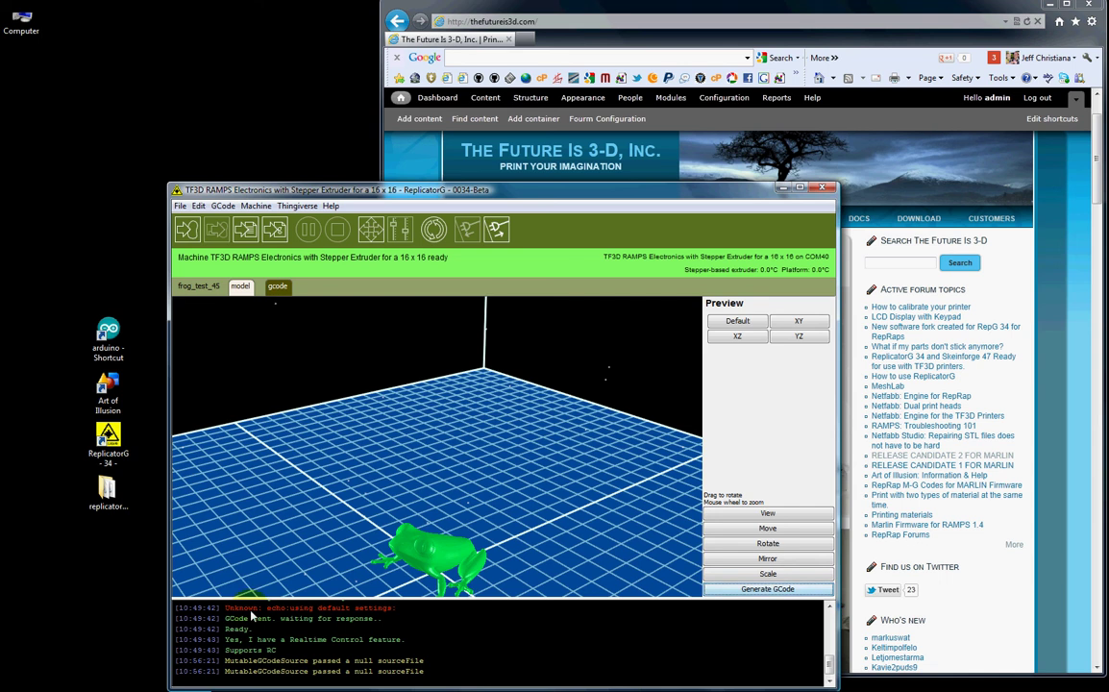
- Inspect the frog from the default perspective, top and both side views
{"action": "left_click_drag", "start_coordinate": [465, 192], "coordinate": [461, 189]}
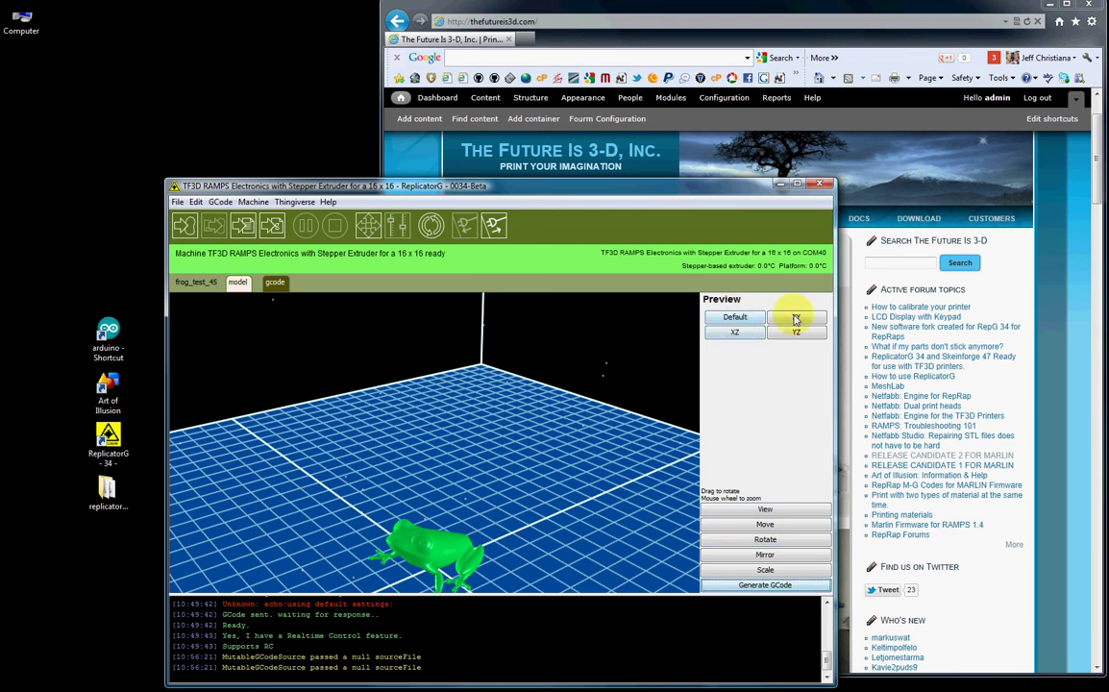
{"action": "left_click", "coordinate": [736, 318]}
{"action": "left_click", "coordinate": [796, 318]}
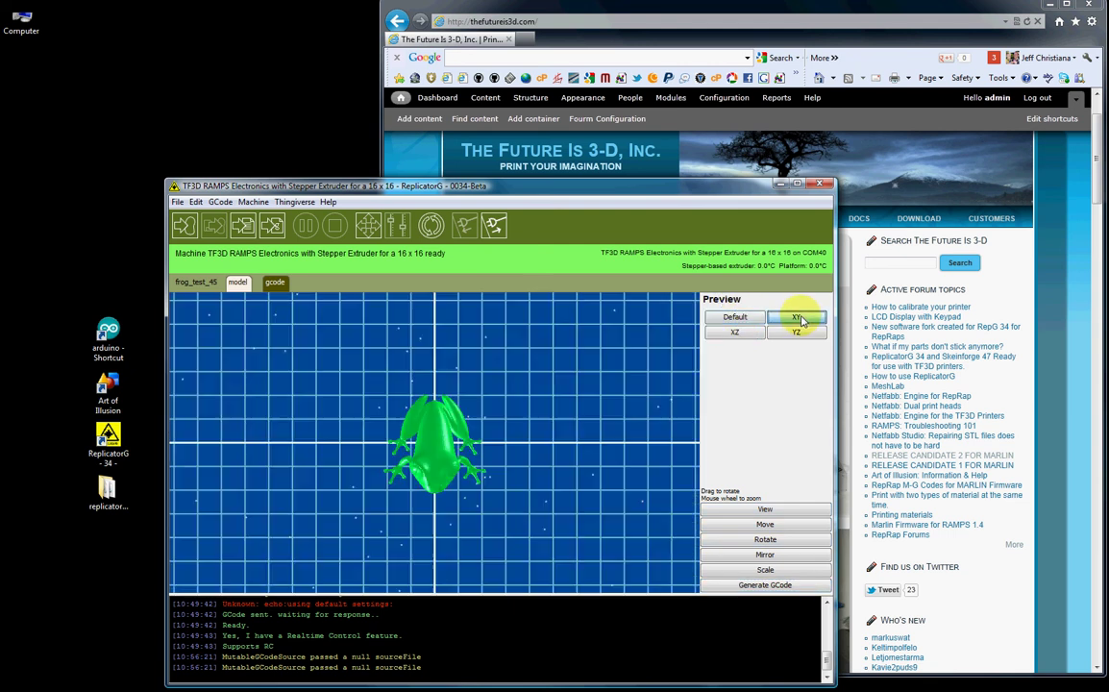
{"action": "left_click", "coordinate": [735, 334]}
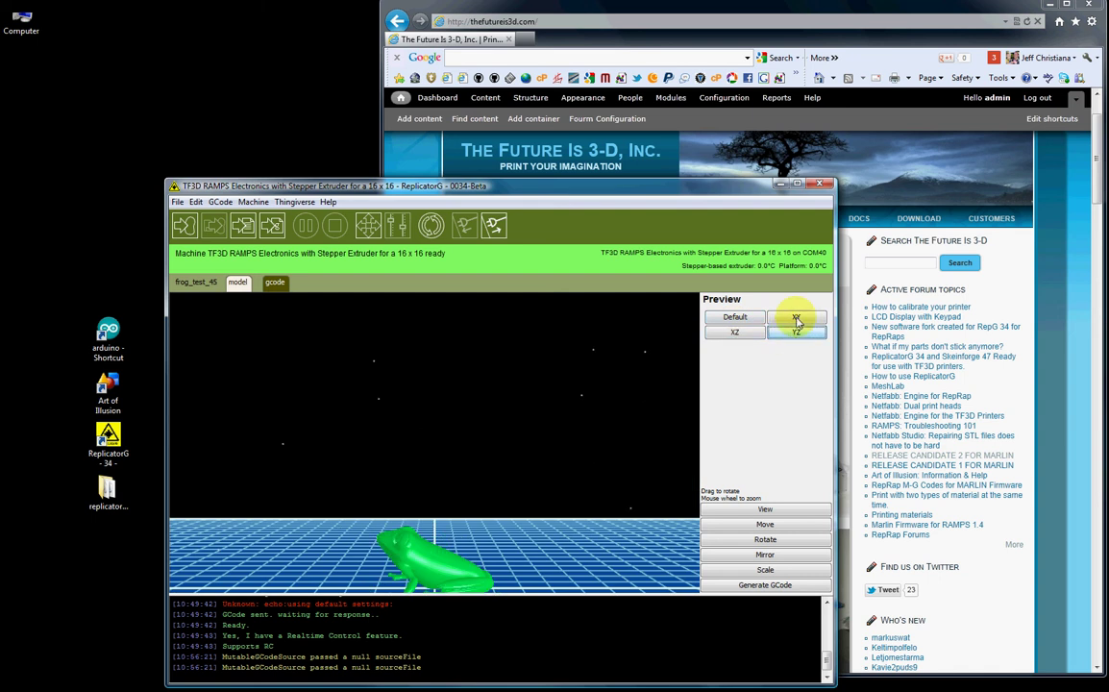
{"action": "left_click", "coordinate": [796, 318]}
{"action": "left_click", "coordinate": [732, 320]}
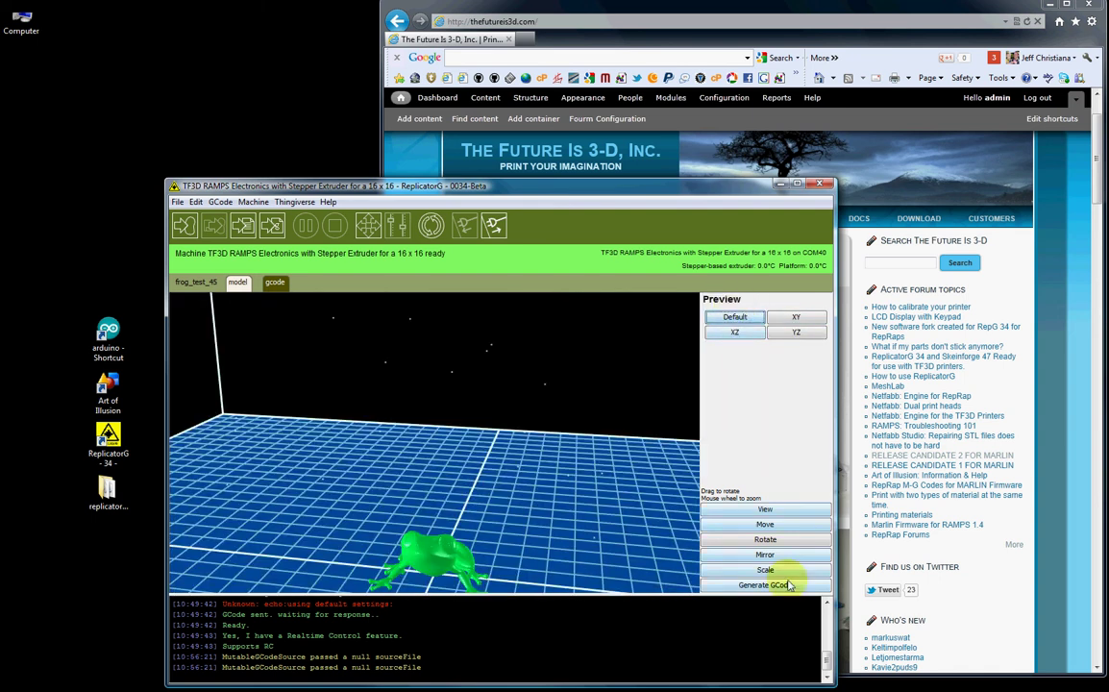
- Centre the frog, then nudge it along negative X, negative Y and down Z, and re-centre it
{"action": "left_click", "coordinate": [765, 525]}
{"action": "left_click", "coordinate": [763, 324]}
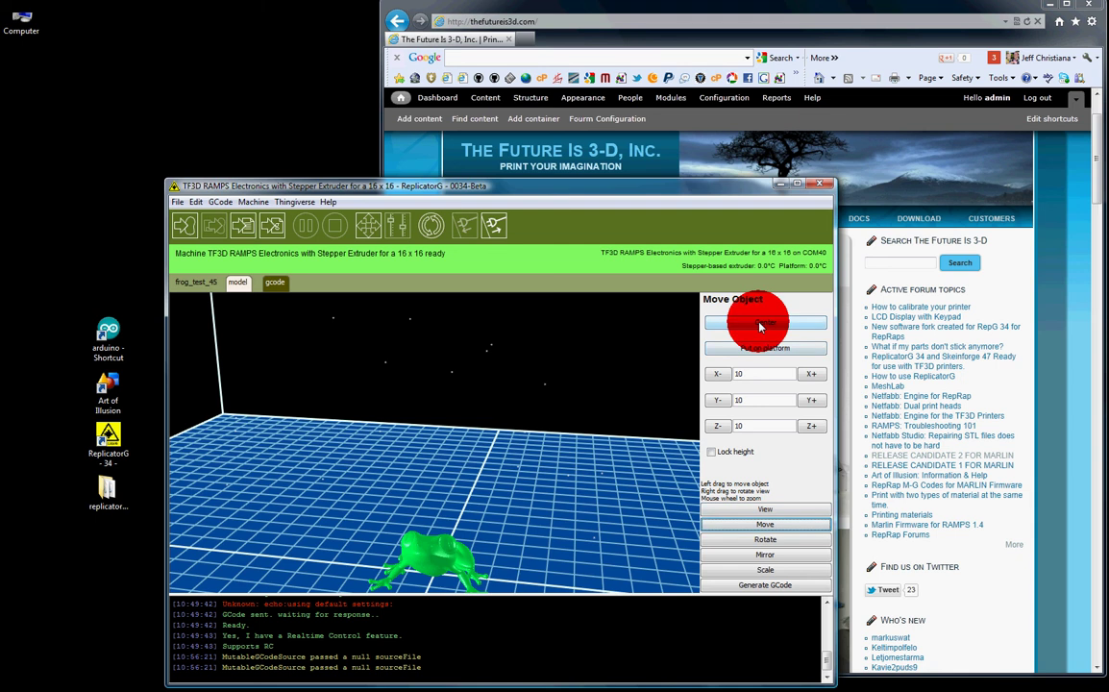
{"action": "left_click", "coordinate": [716, 373]}
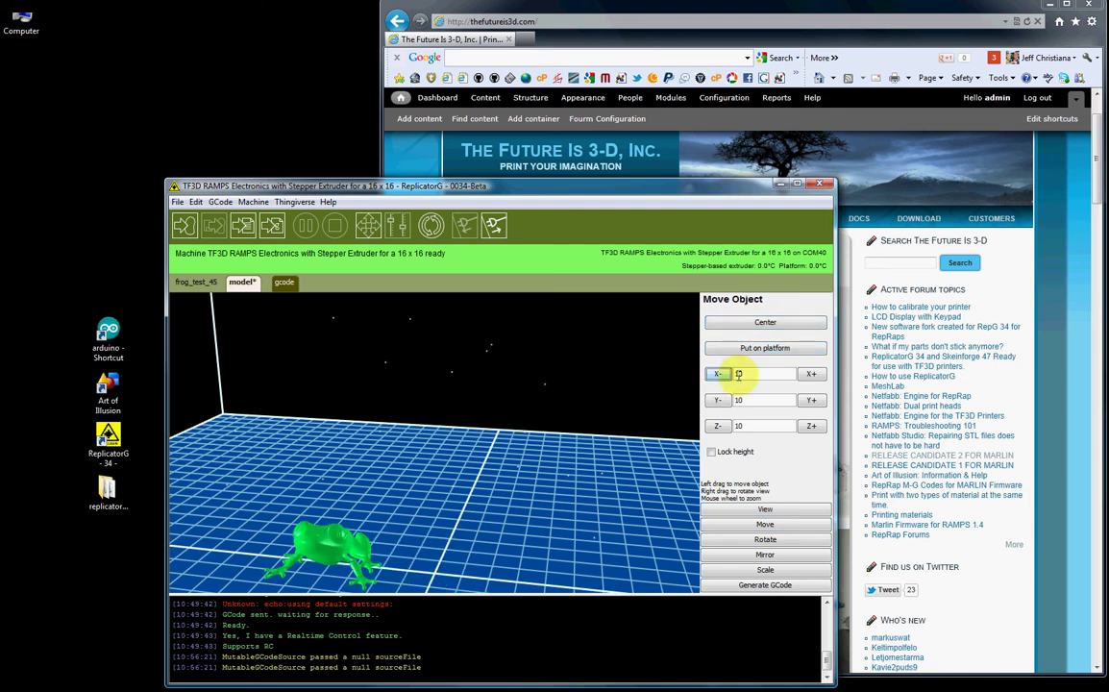
{"action": "left_click", "coordinate": [717, 400]}
{"action": "left_click", "coordinate": [718, 426]}
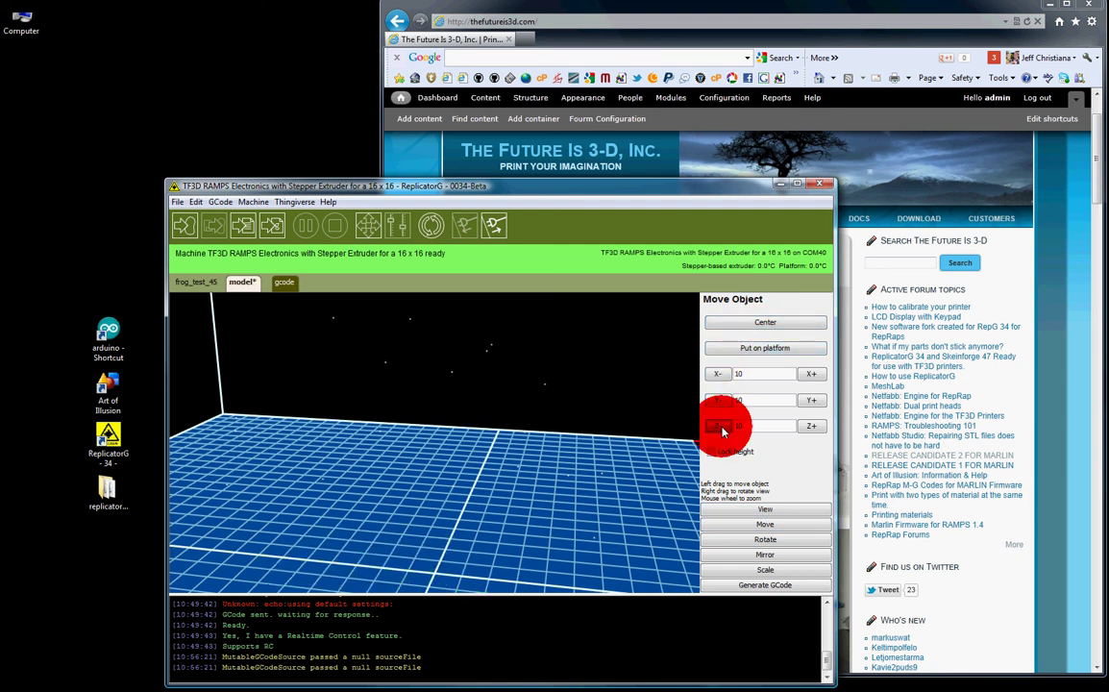
{"action": "left_click", "coordinate": [764, 322]}
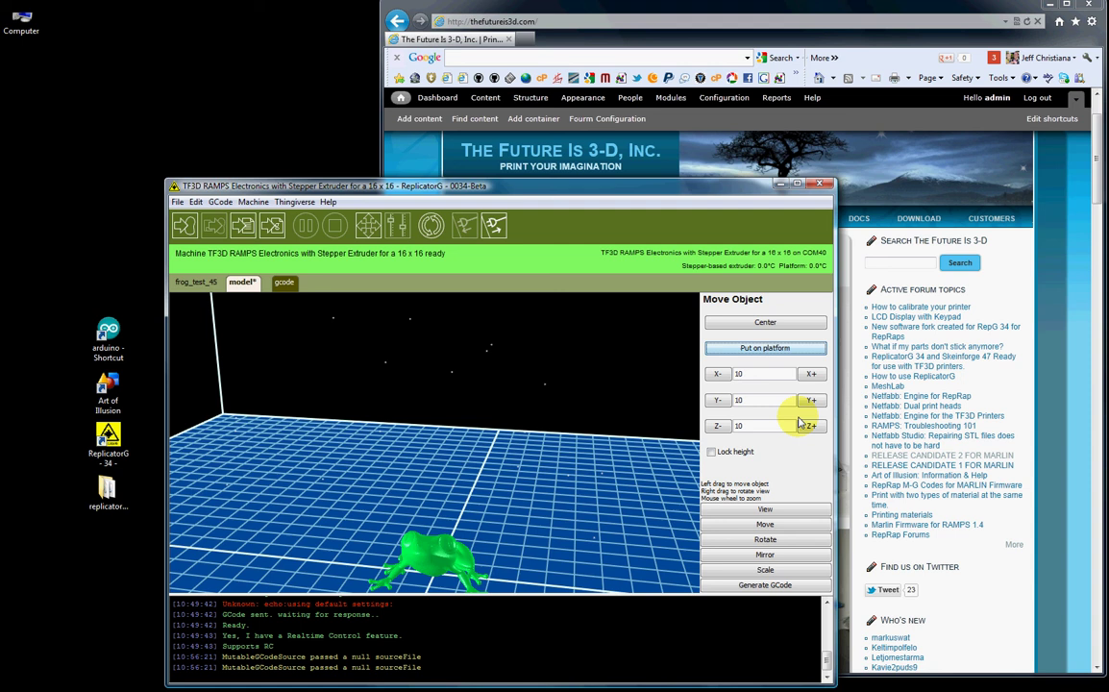
- Raise the frog twice along Z, then centre it and drop it back onto the platform
{"action": "left_click", "coordinate": [810, 426]}
{"action": "left_click", "coordinate": [810, 425]}
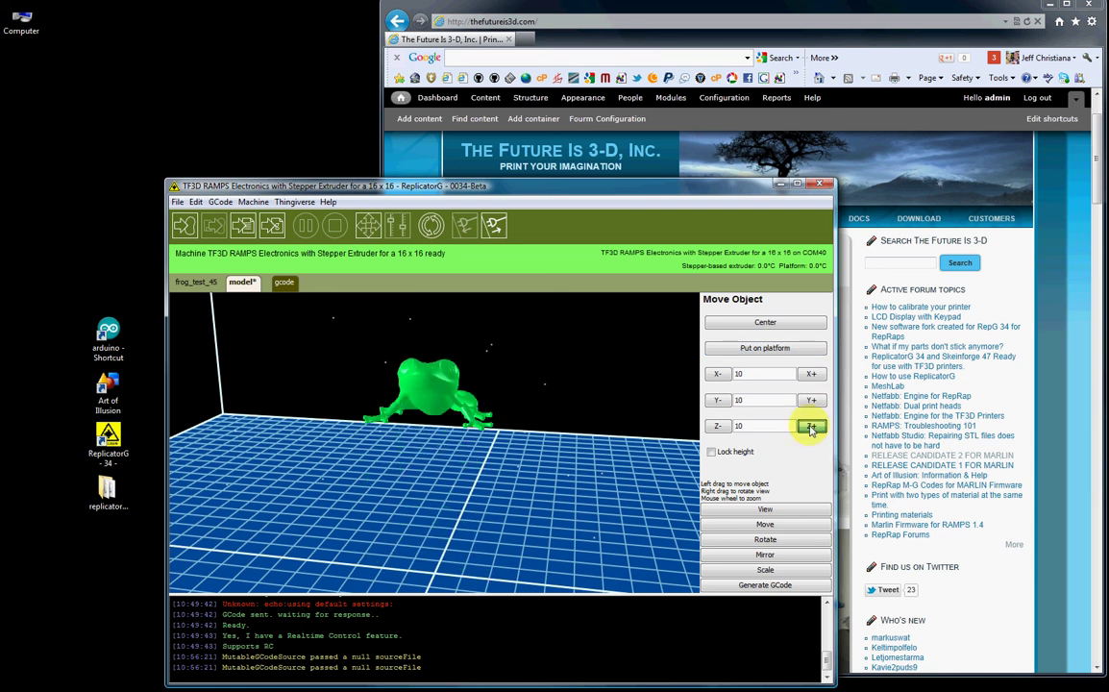
{"action": "left_click", "coordinate": [765, 348]}
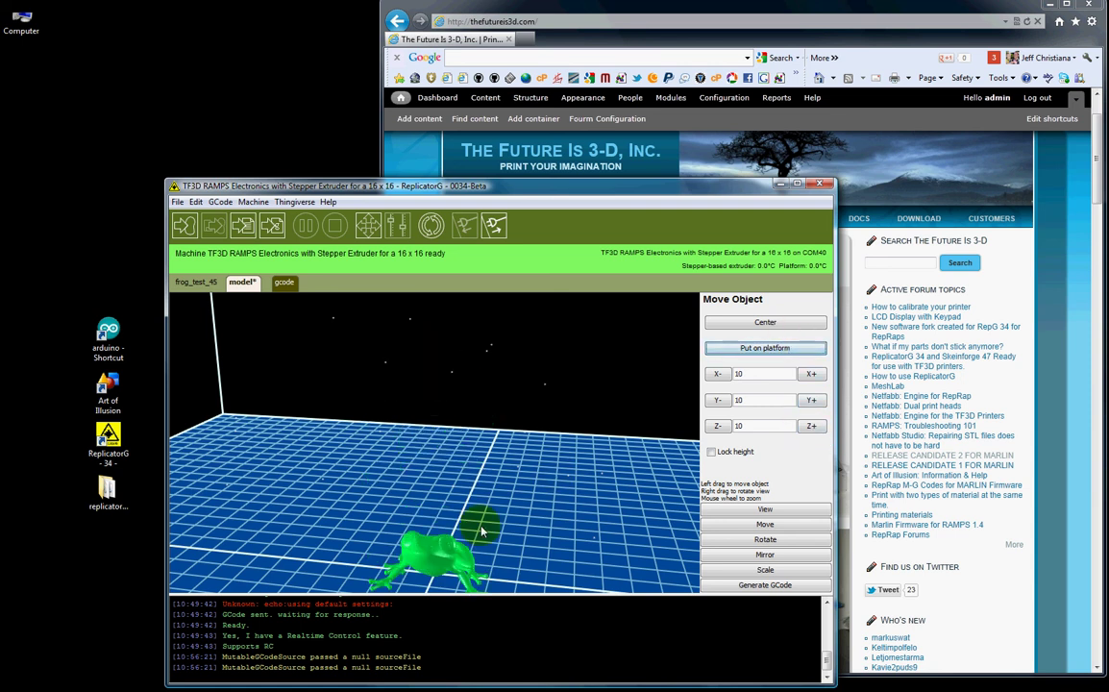
{"action": "right_click_drag", "start_coordinate": [433, 472], "coordinate": [390, 517]}
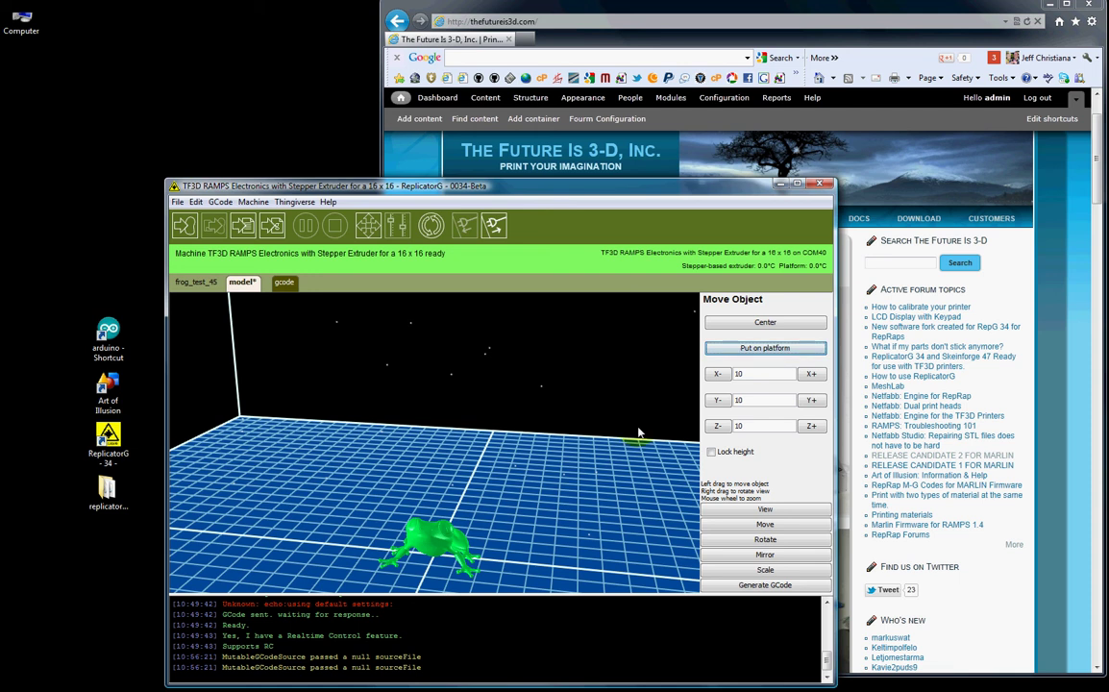
{"action": "left_click", "coordinate": [740, 323]}
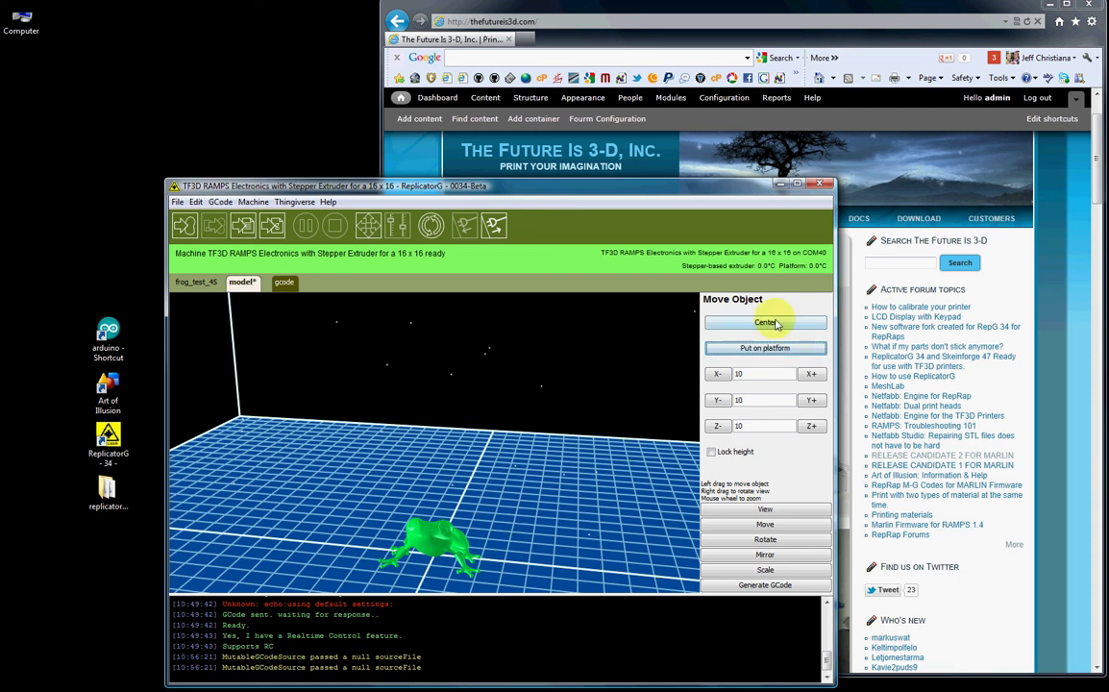
{"action": "left_click", "coordinate": [772, 350]}
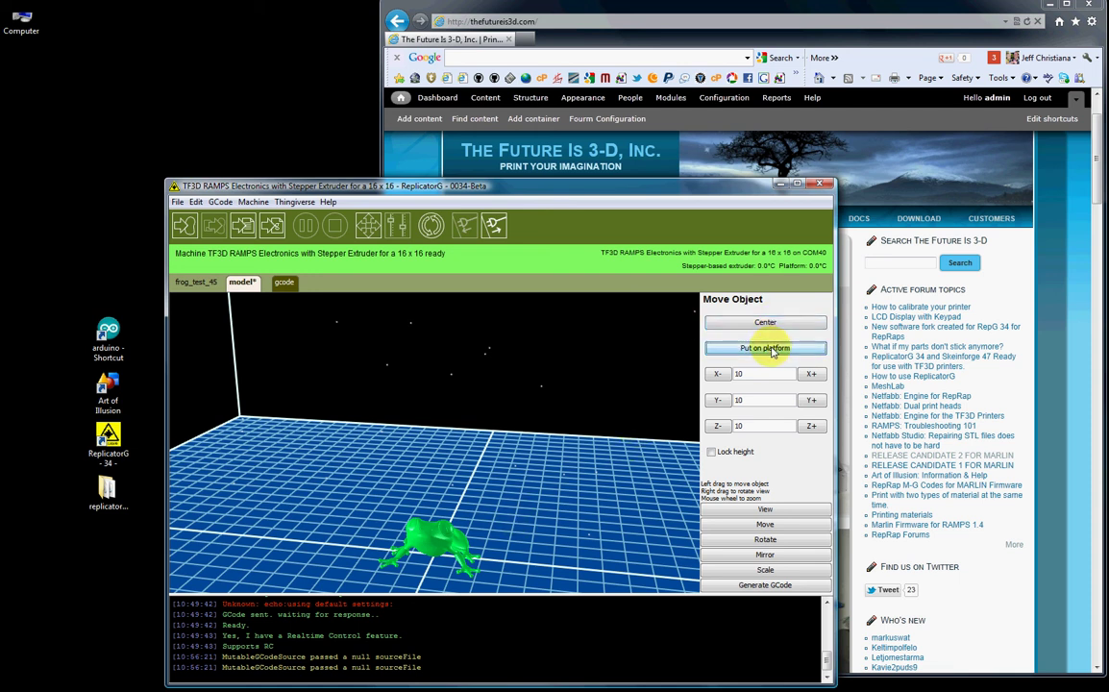
- Turn the frog around Z, tip it around X onto its side, then lay it flat
{"action": "left_click", "coordinate": [766, 526]}
{"action": "left_click", "coordinate": [765, 539]}
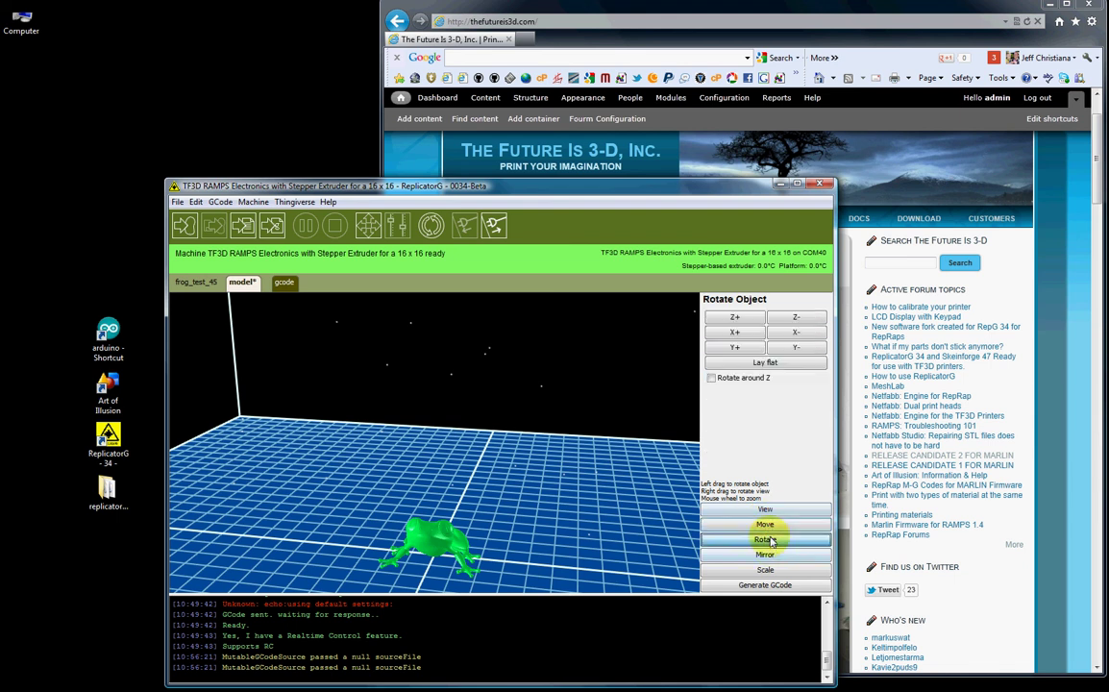
{"action": "left_click", "coordinate": [734, 317]}
{"action": "left_click", "coordinate": [793, 318]}
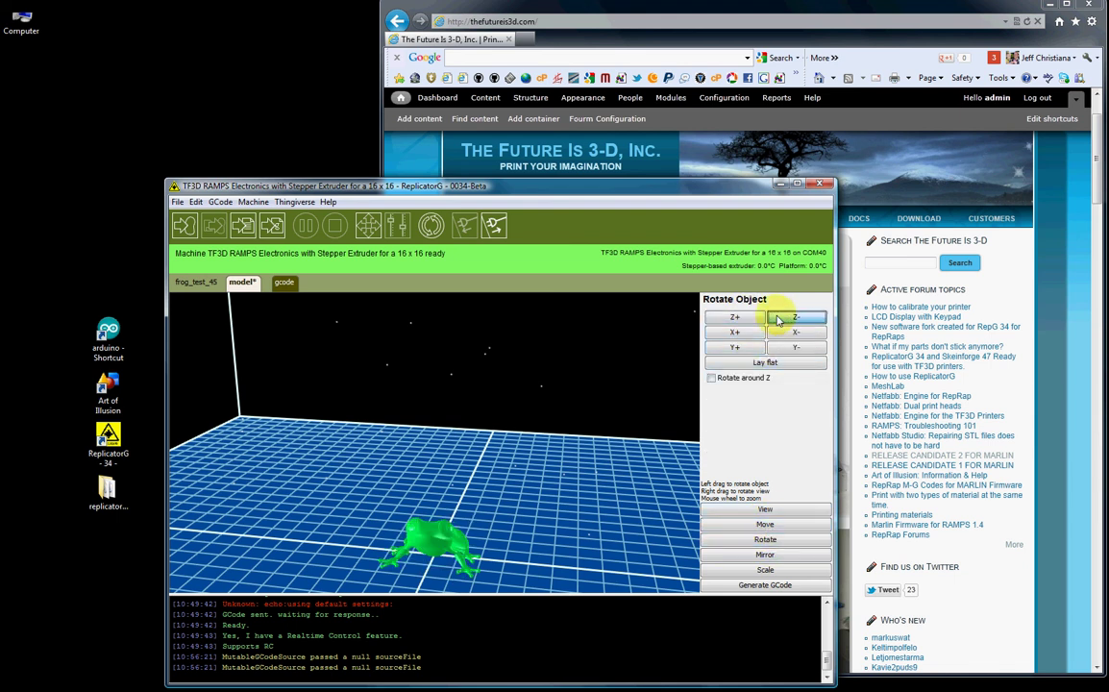
{"action": "left_click", "coordinate": [736, 334]}
{"action": "left_click", "coordinate": [794, 333]}
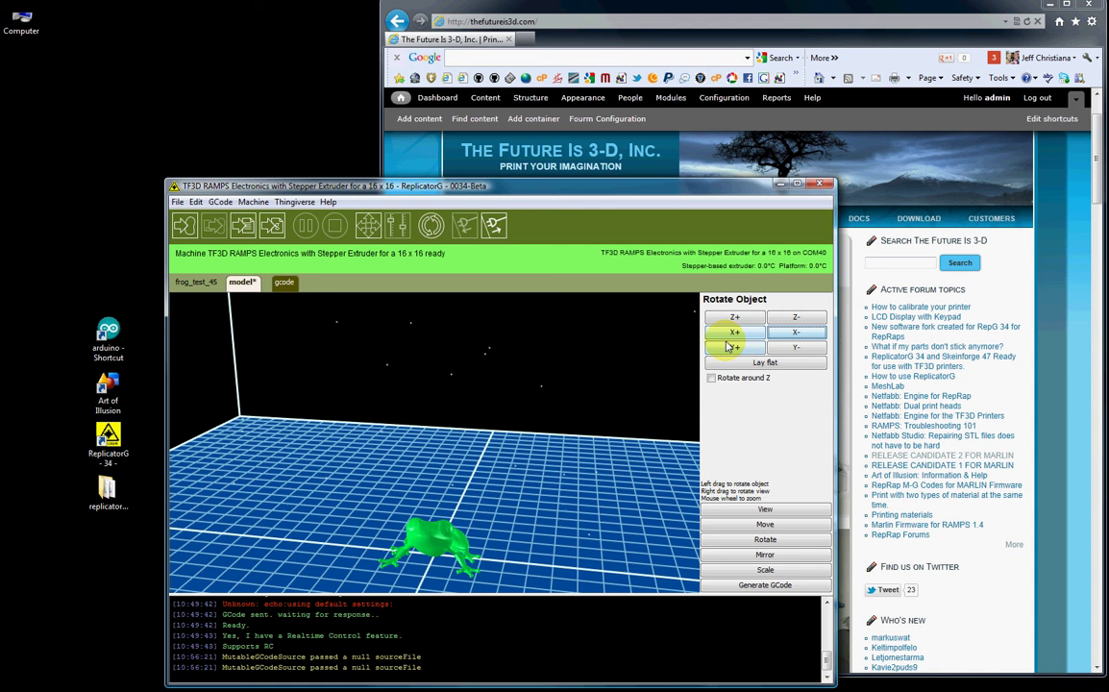
{"action": "left_click", "coordinate": [753, 363]}
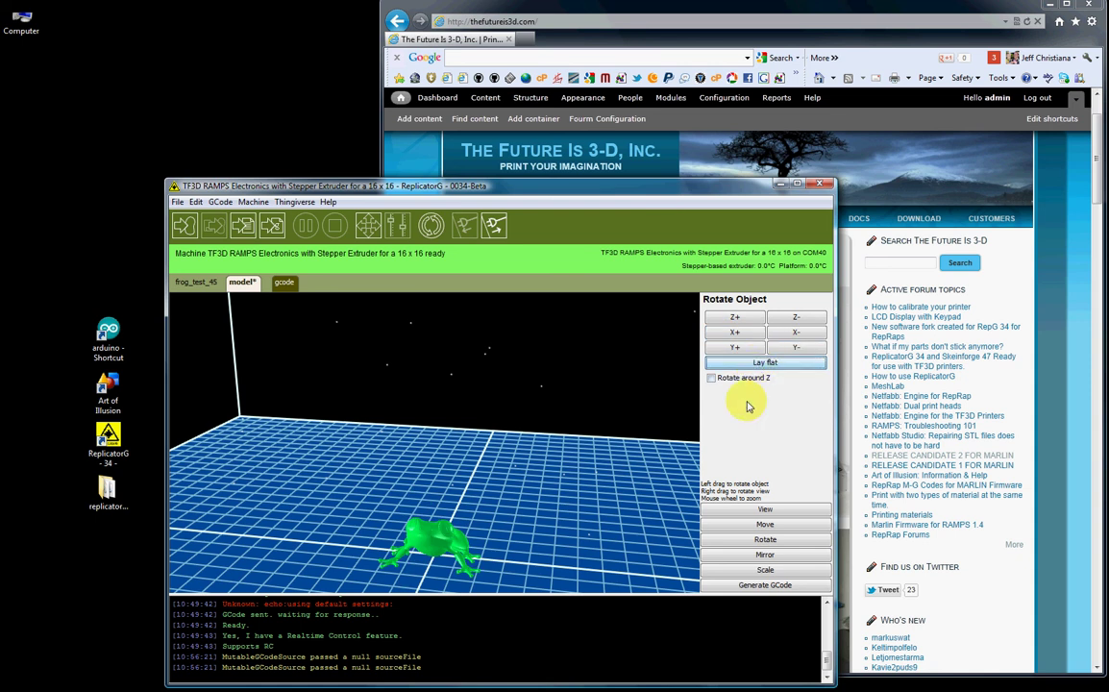
- Spin the frog around Z by dragging, tilt it freely, then restore its original pose
{"action": "left_click", "coordinate": [711, 378]}
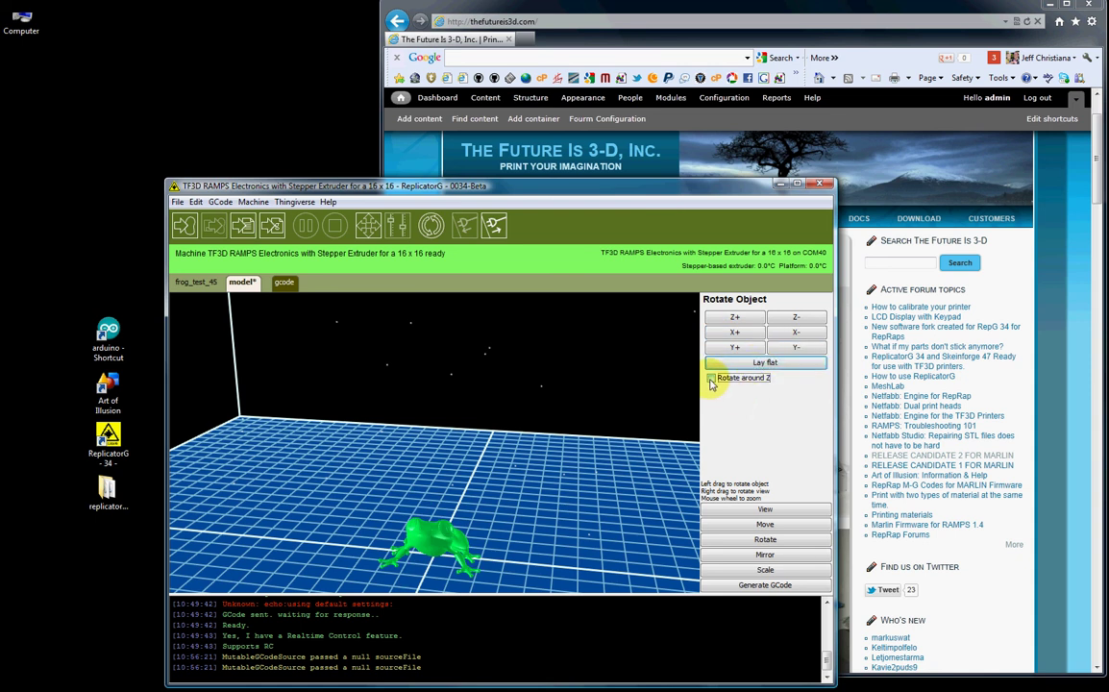
{"action": "mouse_move", "coordinate": [365, 505]}
{"action": "left_mouse_down"}
{"action": "mouse_move", "coordinate": [423, 492]}
{"action": "mouse_move", "coordinate": [366, 451]}
{"action": "mouse_move", "coordinate": [524, 520]}
{"action": "mouse_move", "coordinate": [458, 477]}
{"action": "mouse_move", "coordinate": [507, 544]}
{"action": "mouse_move", "coordinate": [495, 527]}
{"action": "left_mouse_up"}
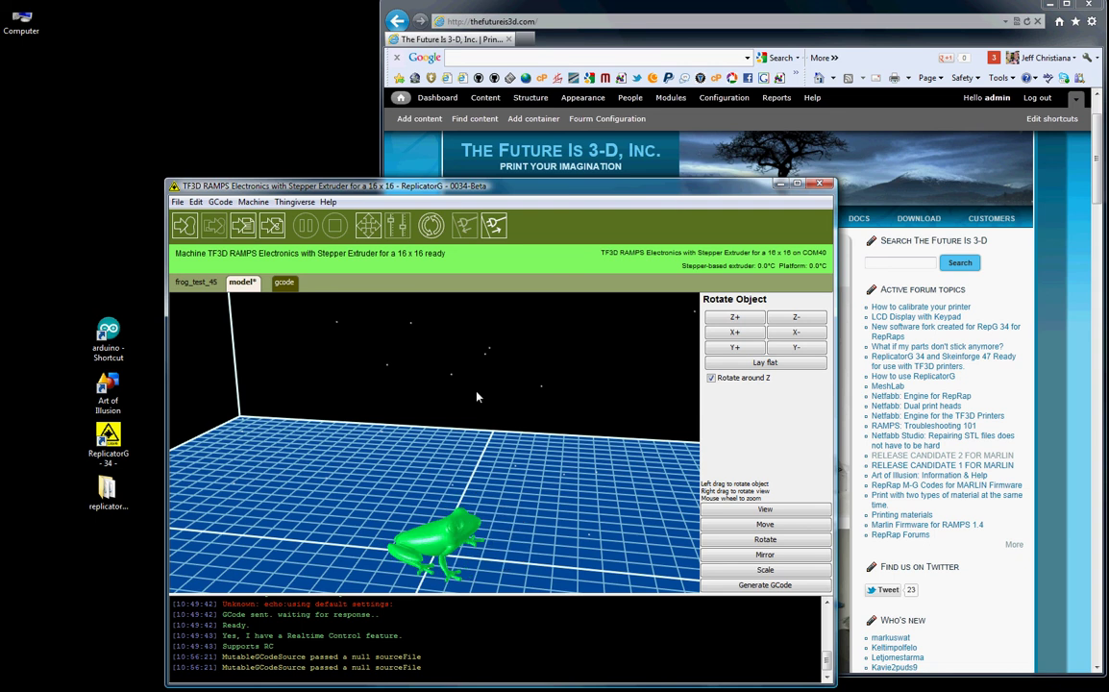
{"action": "left_click", "coordinate": [711, 377]}
{"action": "mouse_move", "coordinate": [519, 443]}
{"action": "left_mouse_down"}
{"action": "mouse_move", "coordinate": [569, 495]}
{"action": "mouse_move", "coordinate": [373, 404]}
{"action": "mouse_move", "coordinate": [409, 492]}
{"action": "mouse_move", "coordinate": [436, 471]}
{"action": "mouse_move", "coordinate": [472, 519]}
{"action": "mouse_move", "coordinate": [446, 530]}
{"action": "mouse_move", "coordinate": [507, 513]}
{"action": "mouse_move", "coordinate": [493, 433]}
{"action": "mouse_move", "coordinate": [457, 447]}
{"action": "left_mouse_up"}
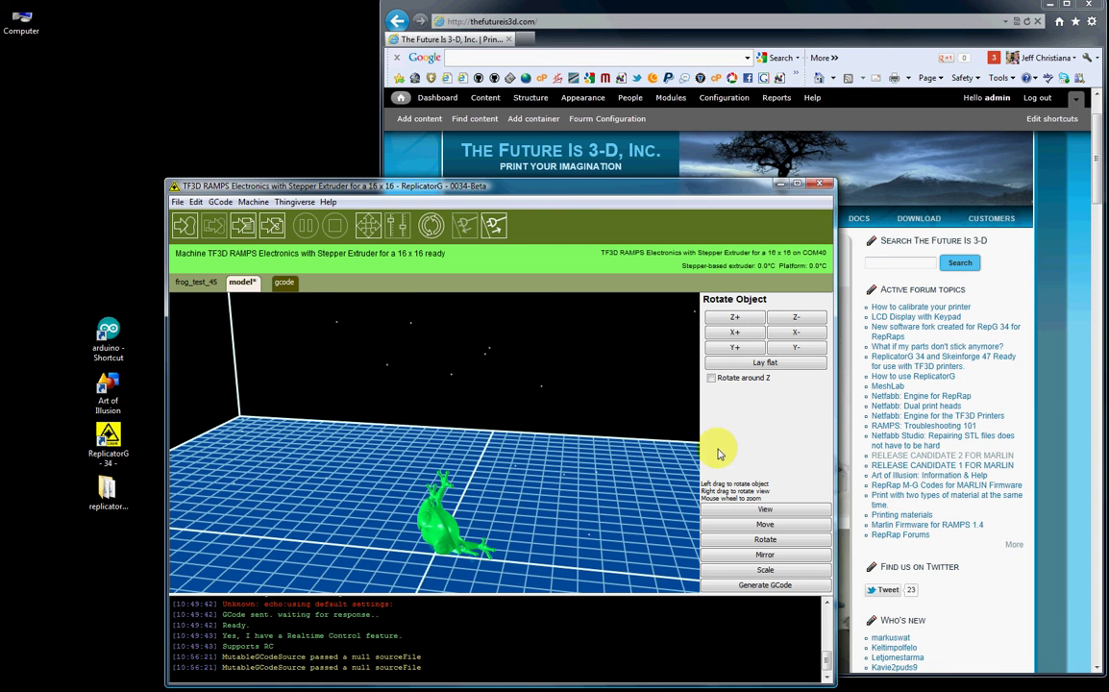
{"action": "left_click_drag", "start_coordinate": [697, 454], "coordinate": [698, 453]}
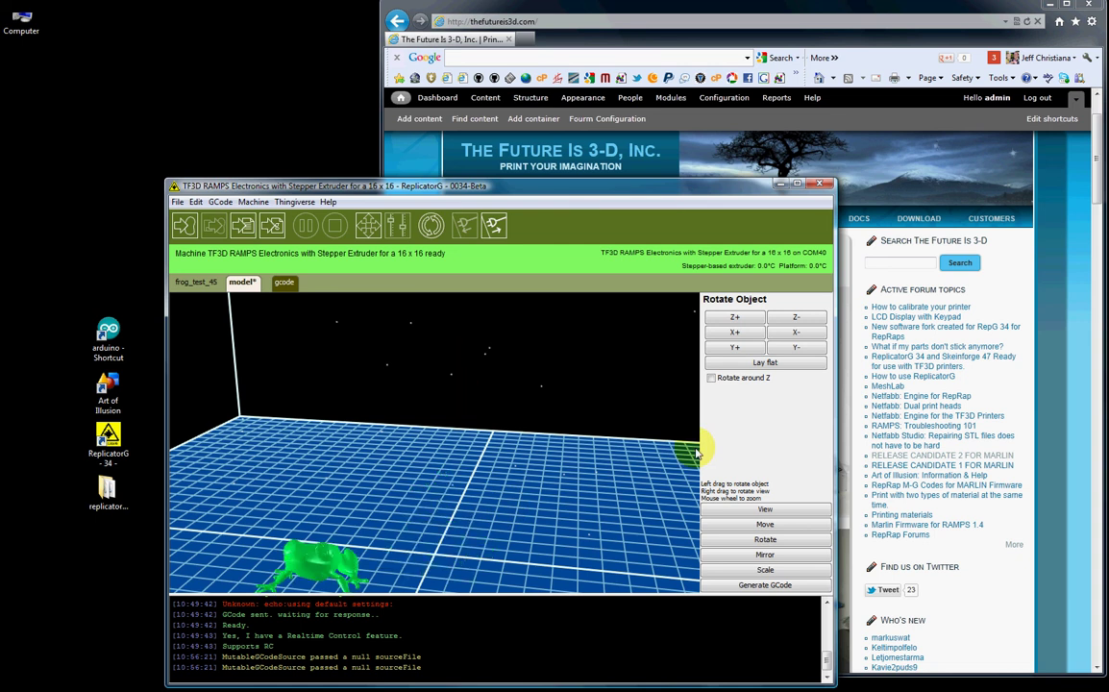
{"action": "key", "text": "ctrl+s"}
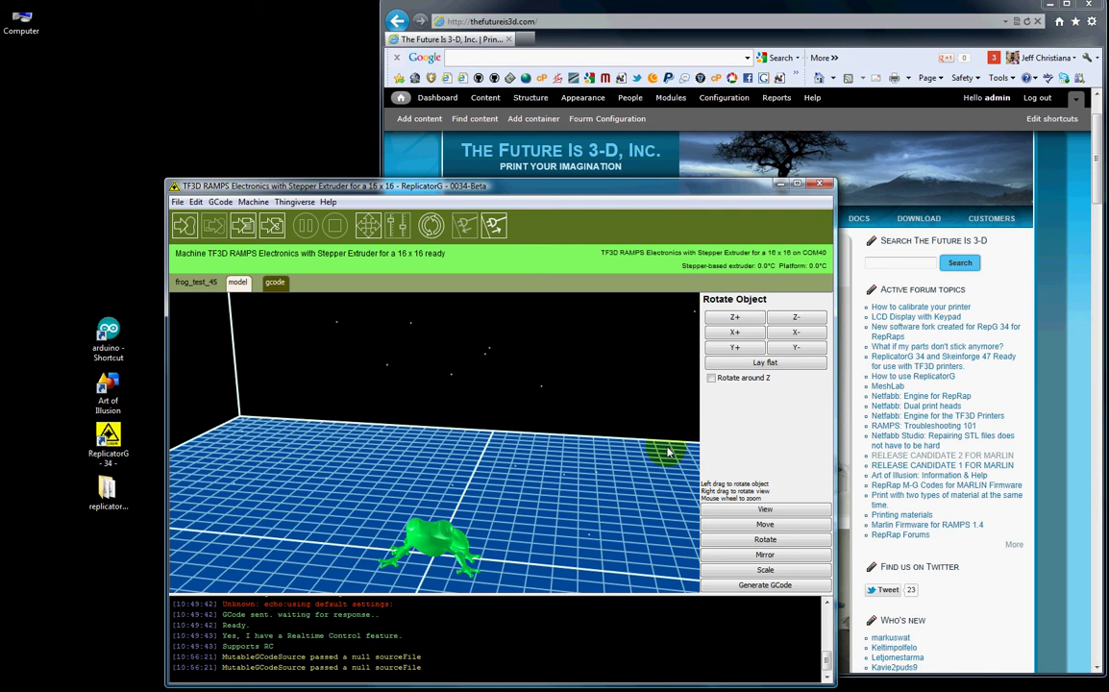
- Reflect the frog in X, Y and Z, flipping each back to its original facing
{"action": "left_click", "coordinate": [766, 555]}
{"action": "left_click", "coordinate": [737, 335]}
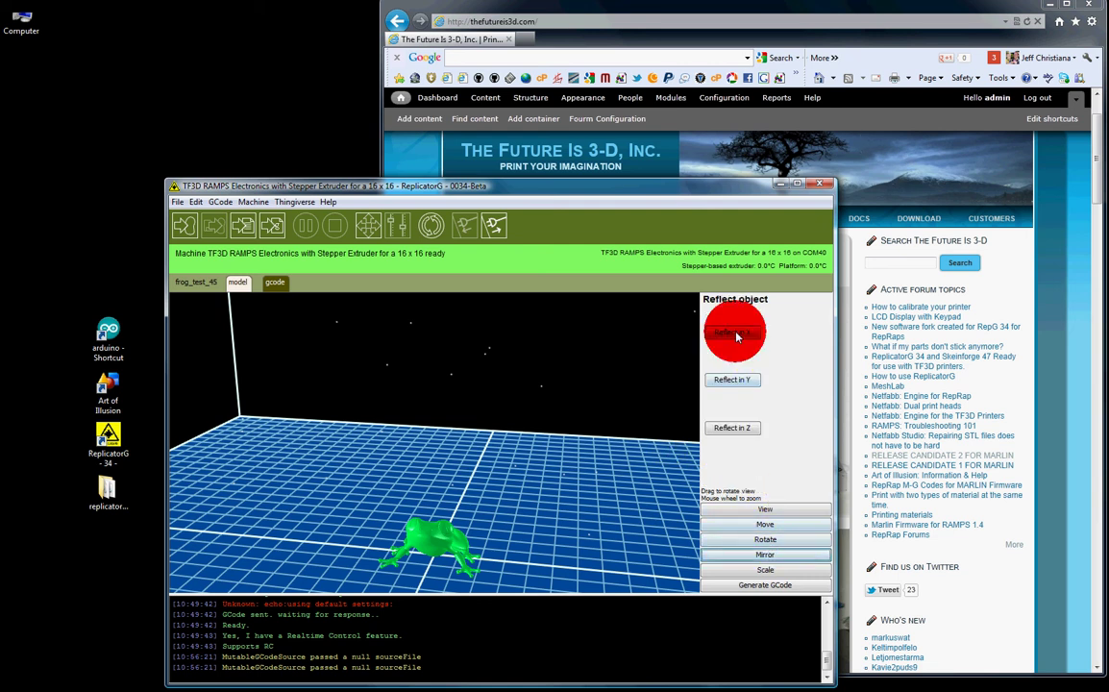
{"action": "left_click", "coordinate": [732, 331]}
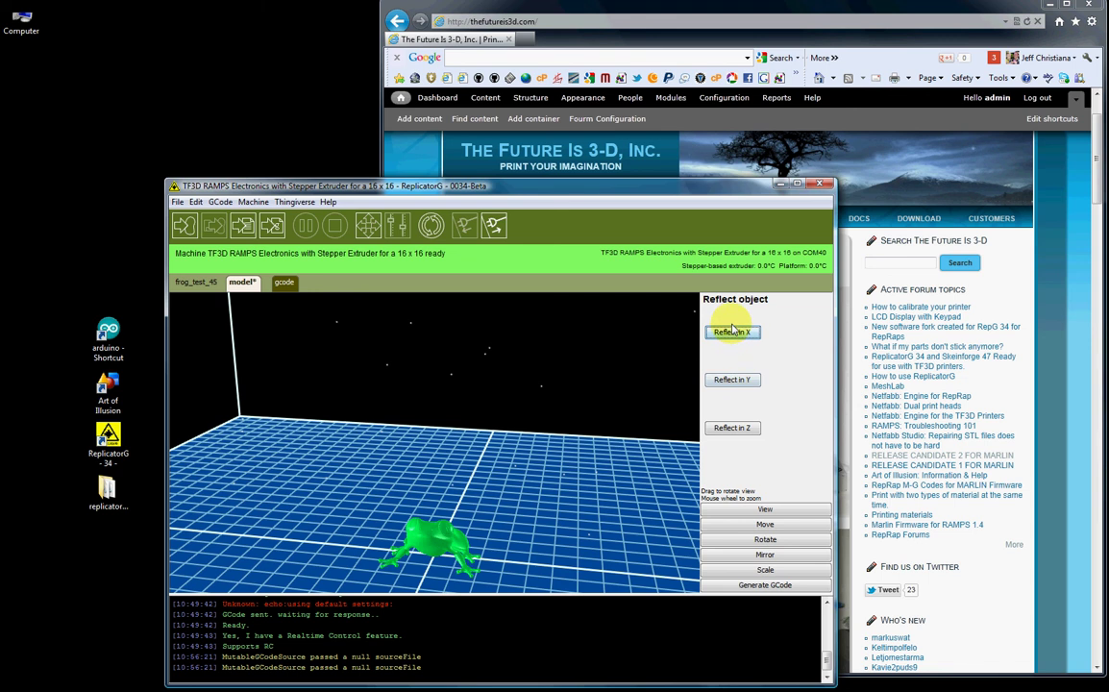
{"action": "left_click", "coordinate": [732, 379]}
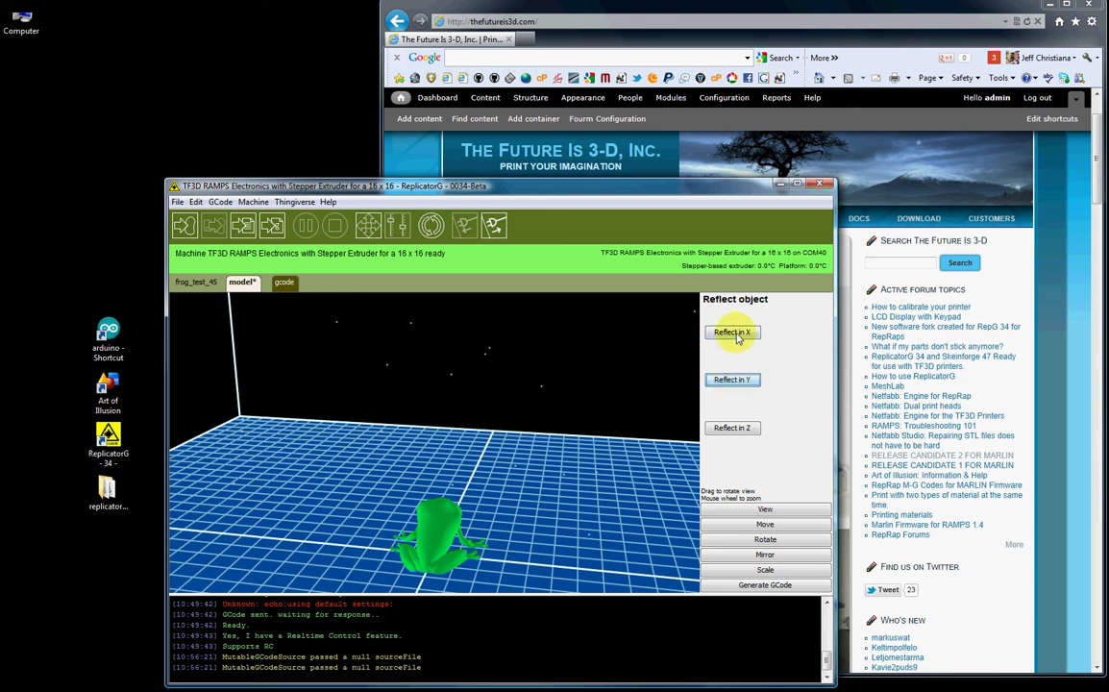
{"action": "left_click", "coordinate": [734, 429]}
{"action": "left_click", "coordinate": [733, 430]}
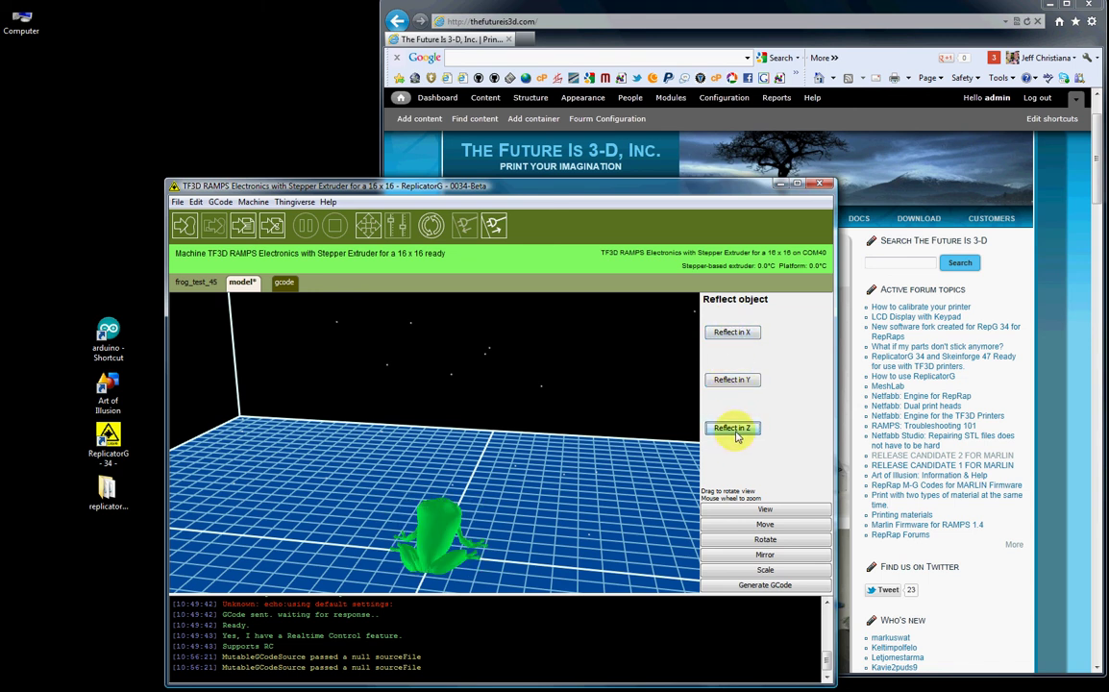
{"action": "left_click", "coordinate": [731, 382]}
{"action": "left_click", "coordinate": [732, 332]}
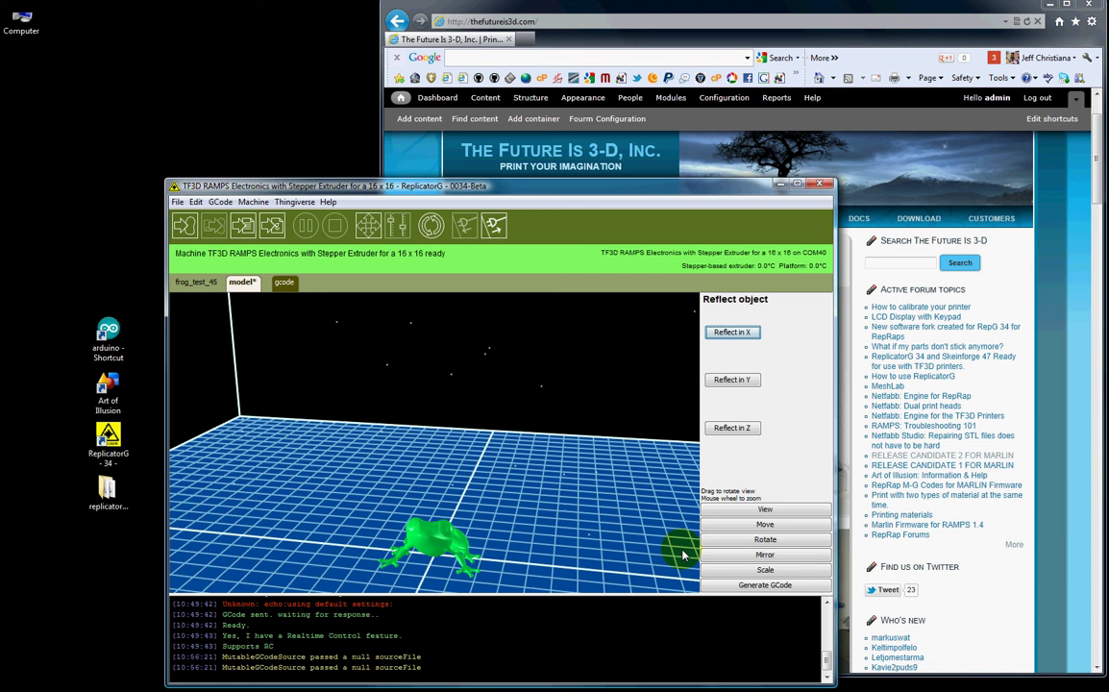
{"action": "left_click", "coordinate": [759, 331]}
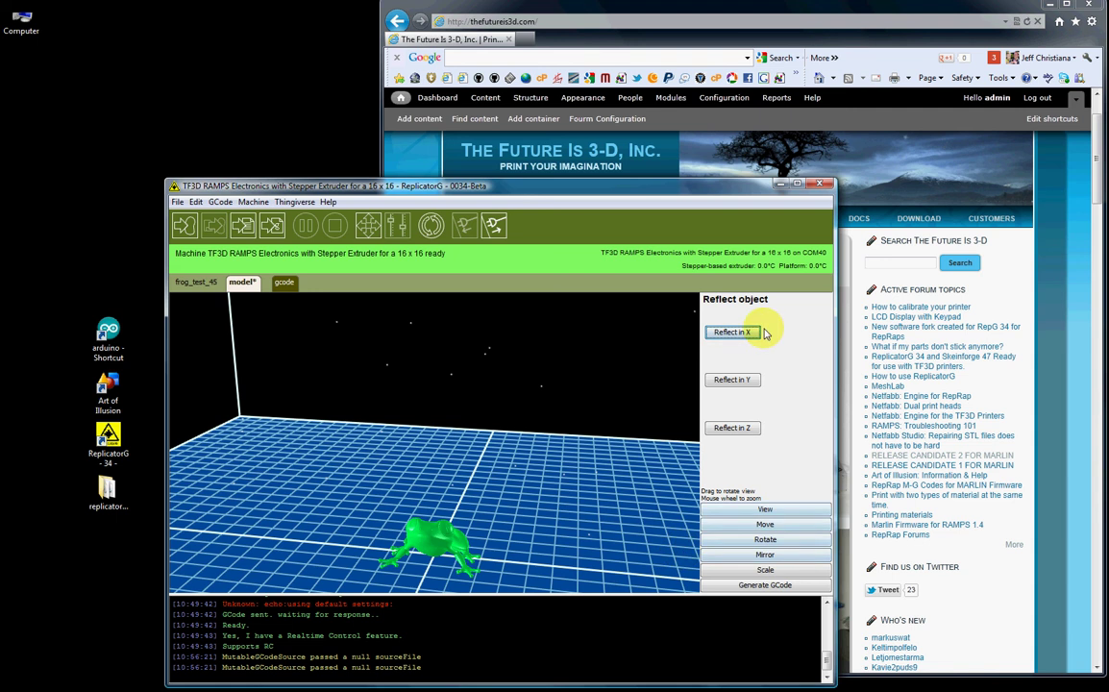
- Enter scale factor 1, apply Scale several times, then restore the original unmodified frog
{"action": "left_click", "coordinate": [765, 572]}
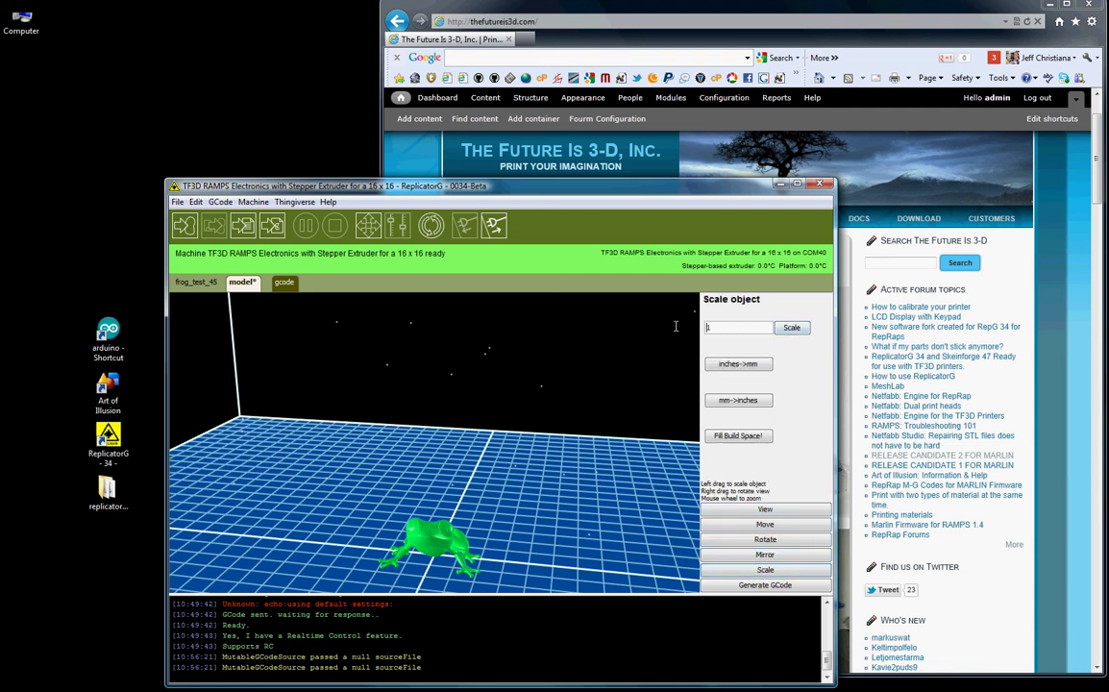
{"action": "left_click_drag", "start_coordinate": [735, 327], "coordinate": [707, 327]}
{"action": "left_click", "coordinate": [803, 328]}
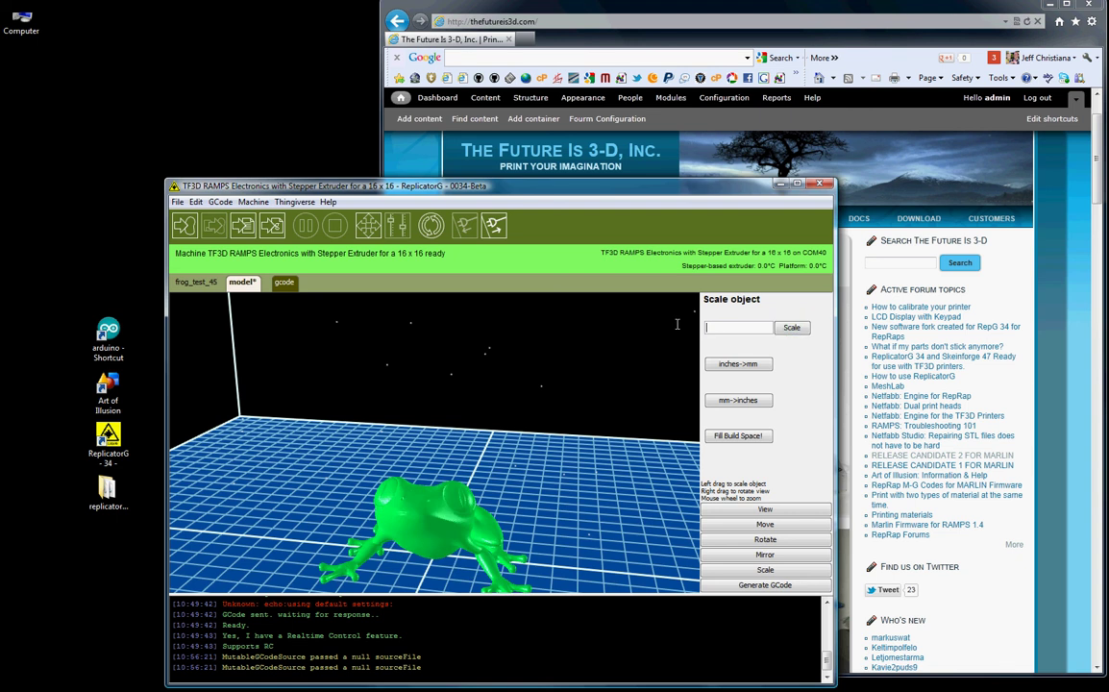
{"action": "type", "text": "1"}
{"action": "left_click", "coordinate": [707, 327]}
{"action": "left_click", "coordinate": [792, 328]}
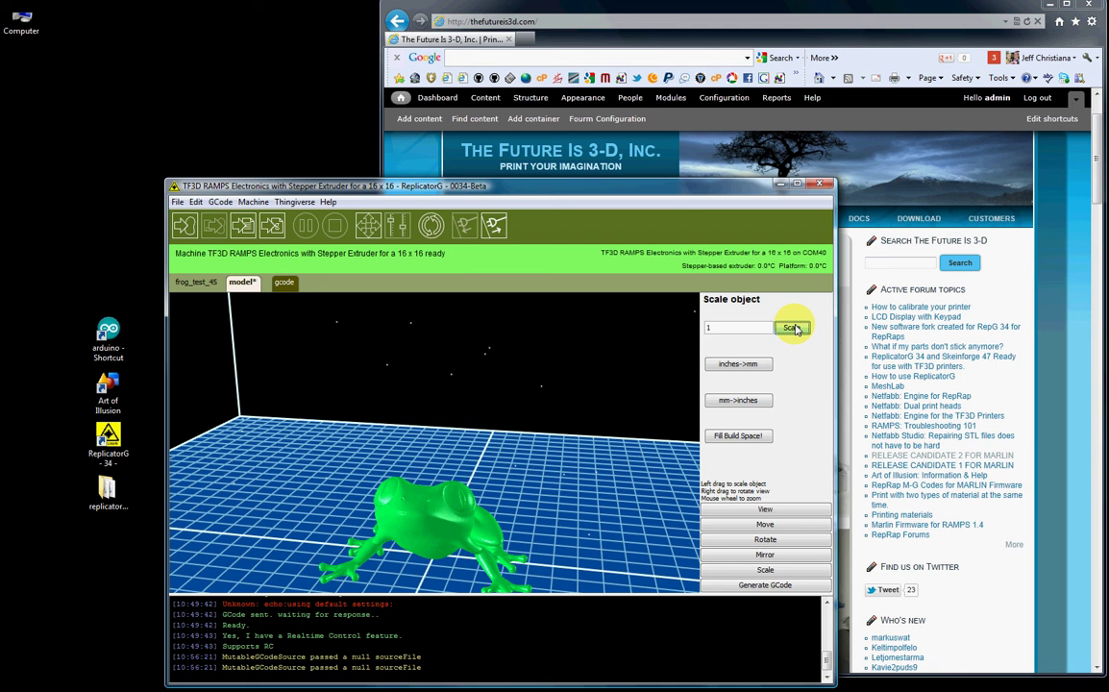
{"action": "left_click", "coordinate": [792, 328]}
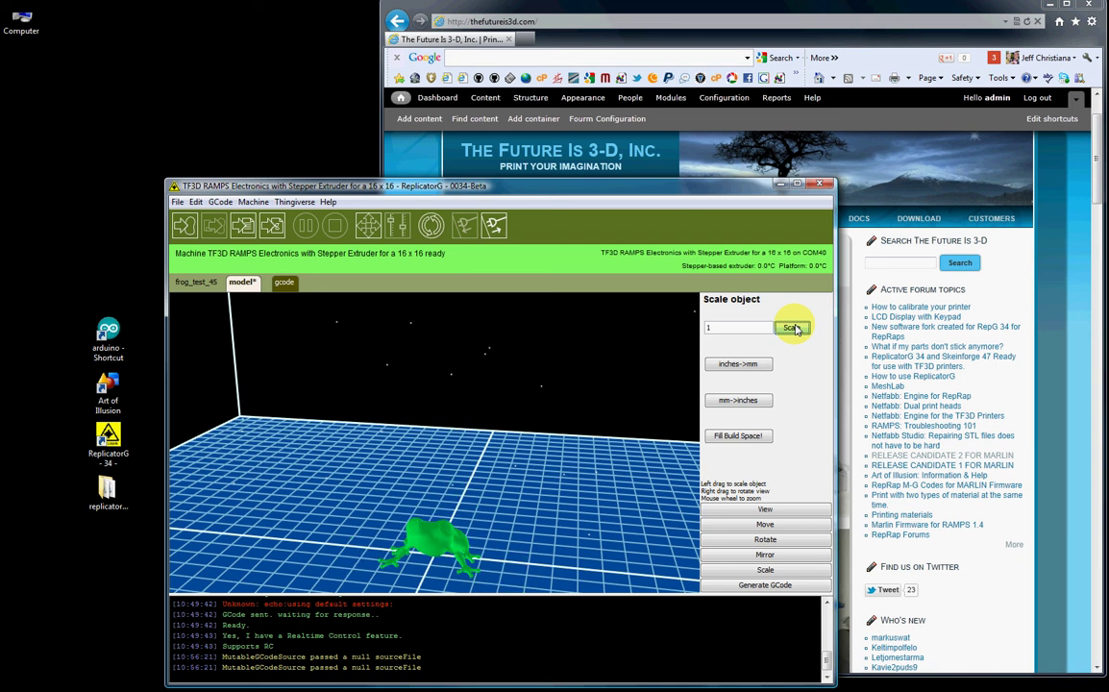
{"action": "left_click", "coordinate": [791, 327]}
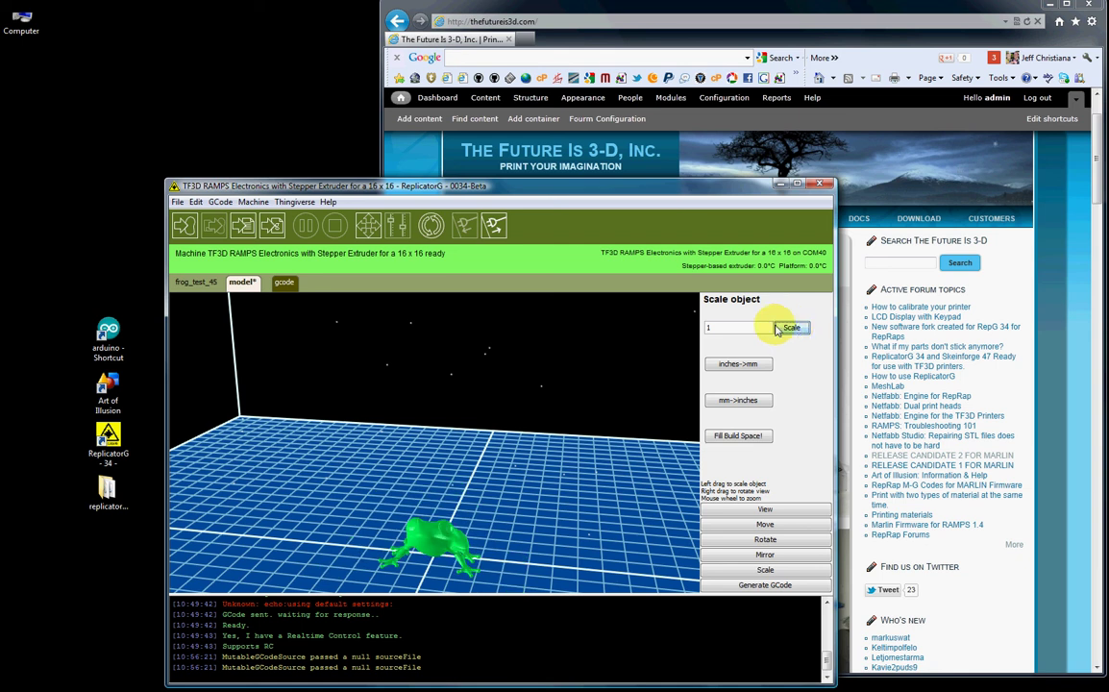
{"action": "key", "text": "ctrl+s"}
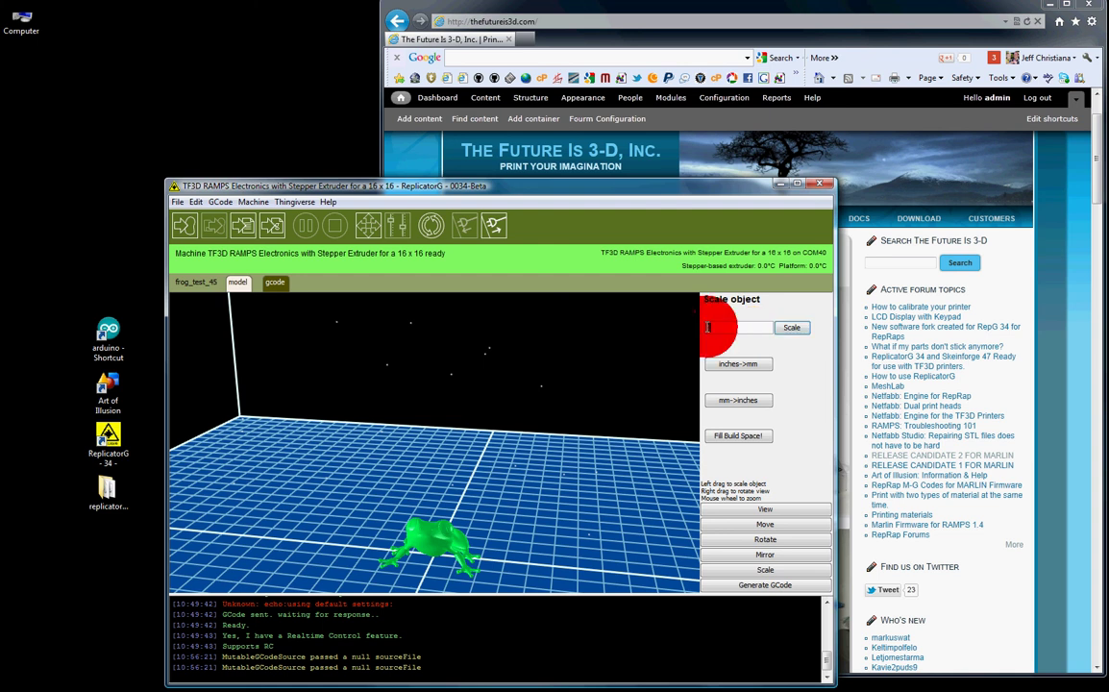
- Scale the frog by a factor of 5, then undo back to its original size
{"action": "double_click", "coordinate": [716, 327]}
{"action": "type", "text": "5"}
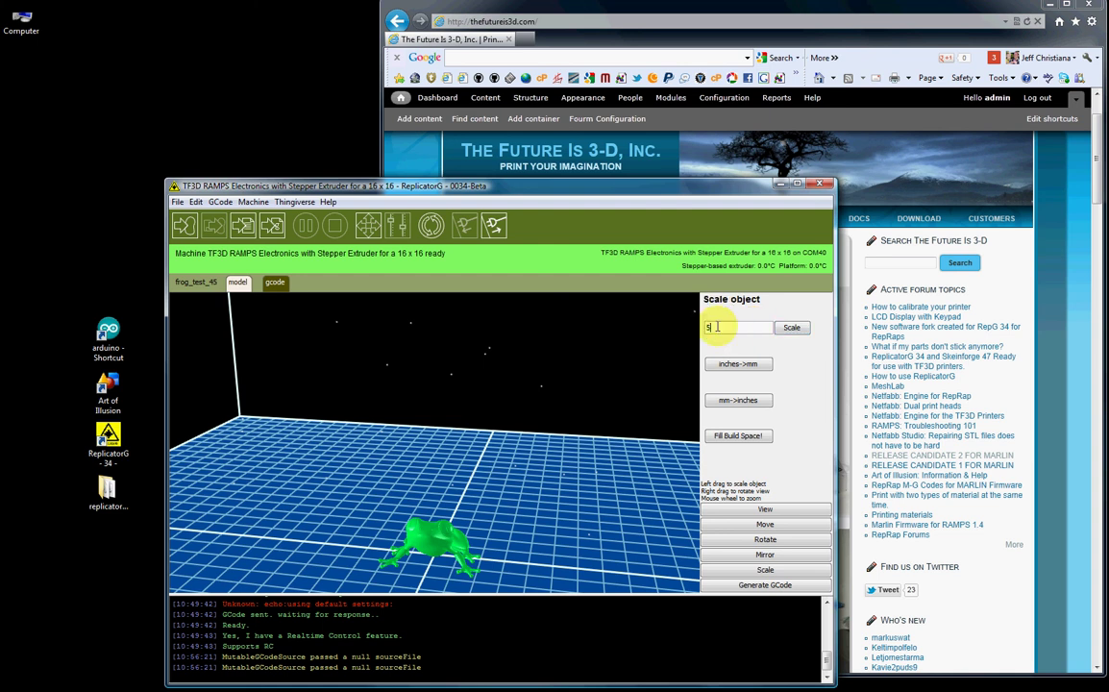
{"action": "left_click", "coordinate": [794, 327]}
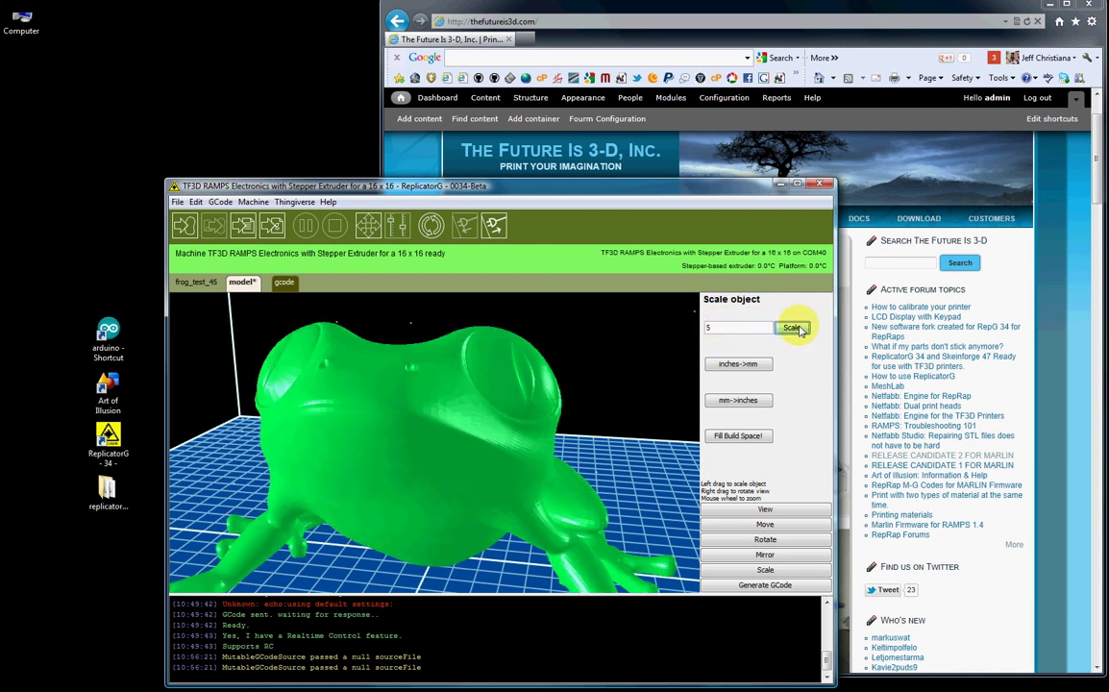
{"action": "key", "text": "ctrl+z"}
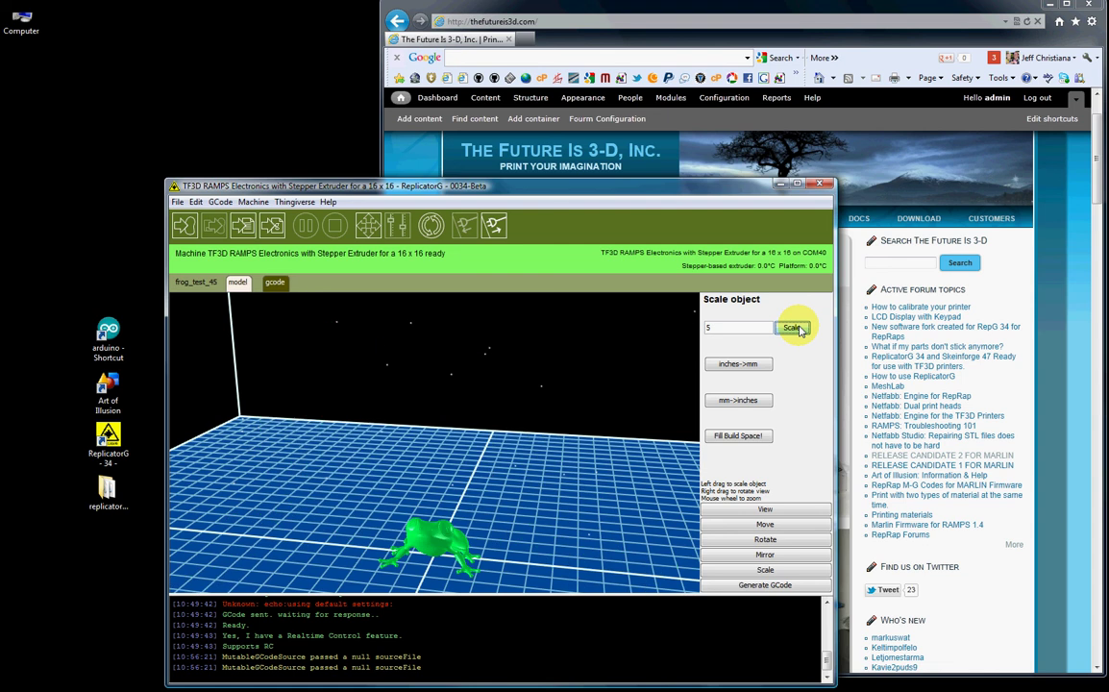
{"action": "left_click", "coordinate": [740, 365]}
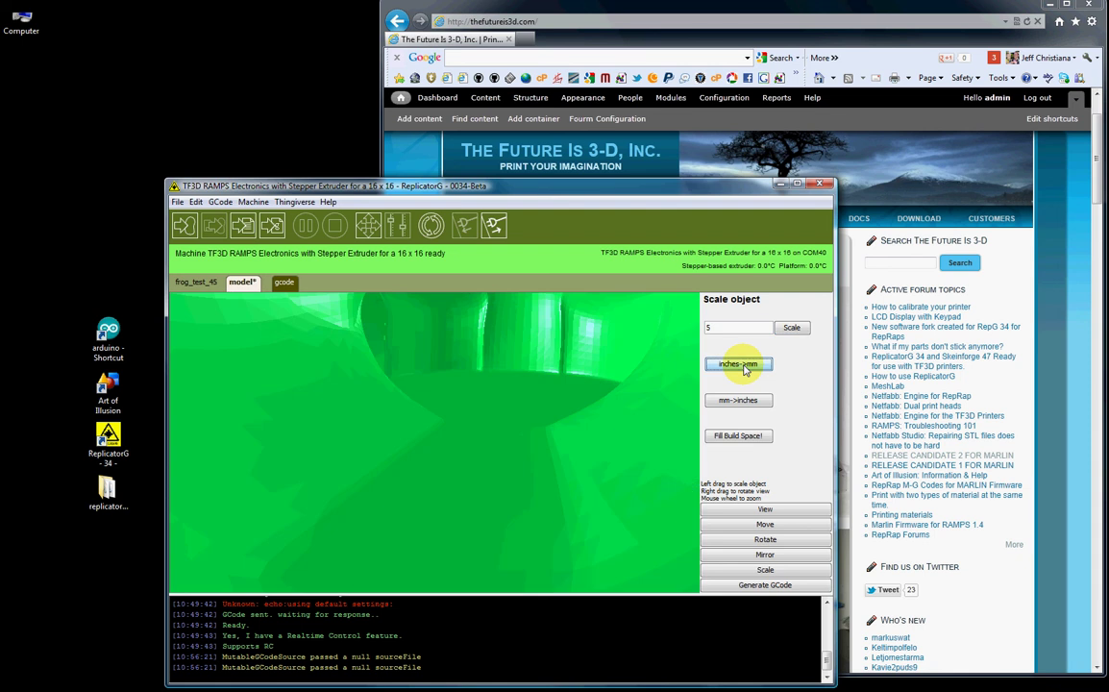
{"action": "key", "text": "ctrl+z"}
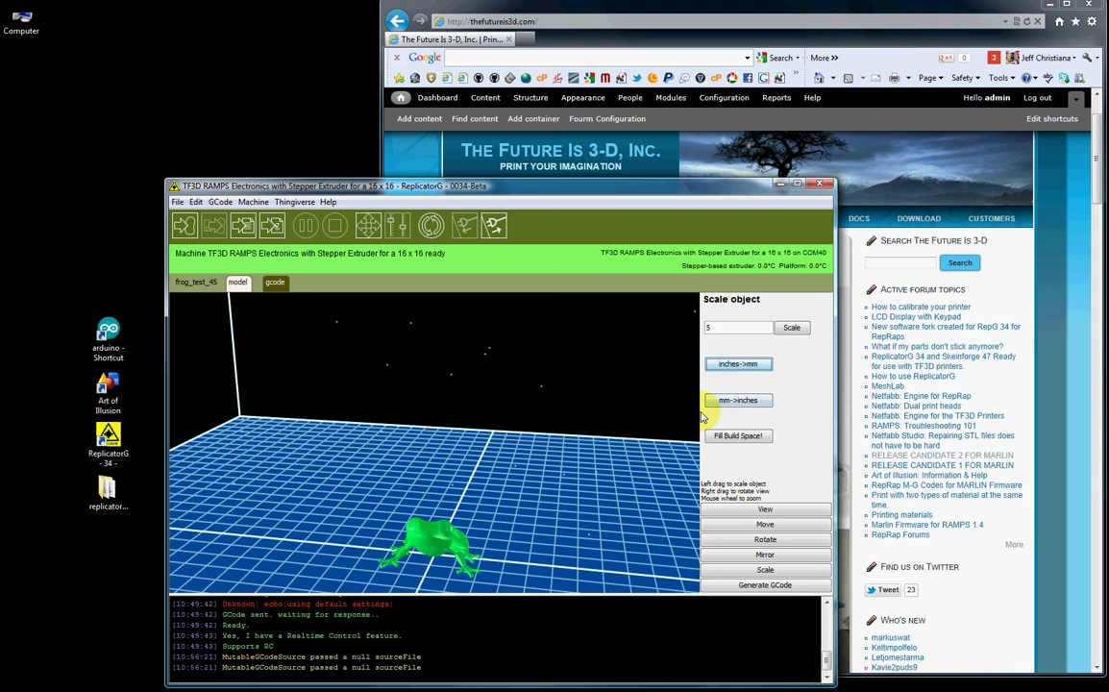
{"action": "left_click", "coordinate": [738, 401]}
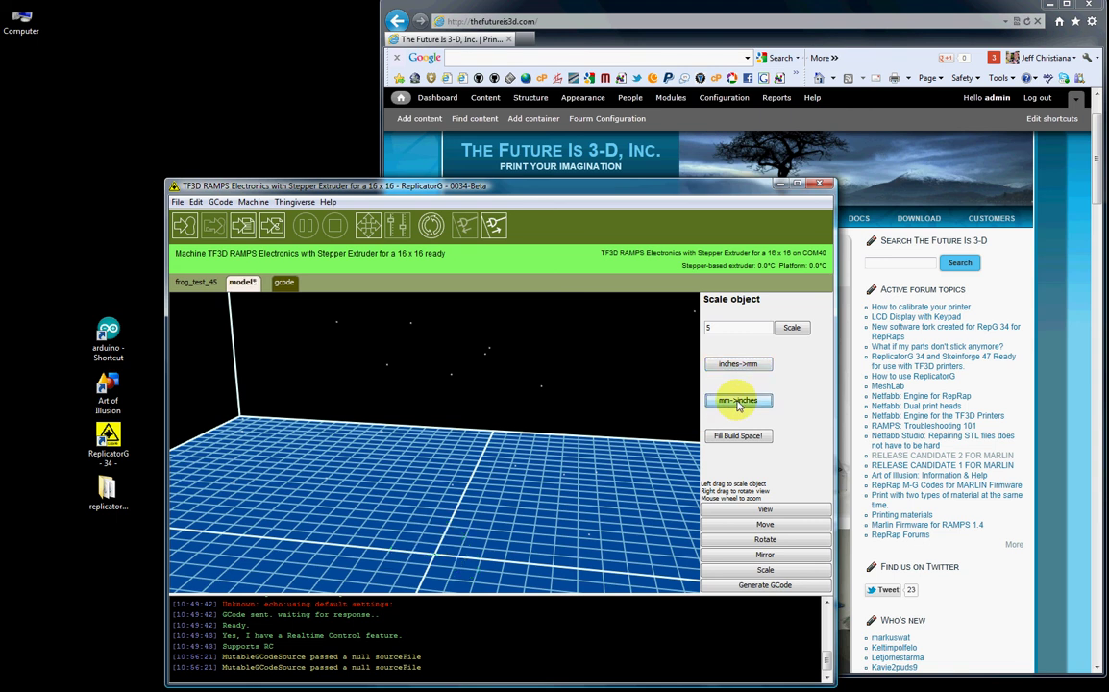
{"action": "left_click", "coordinate": [440, 560]}
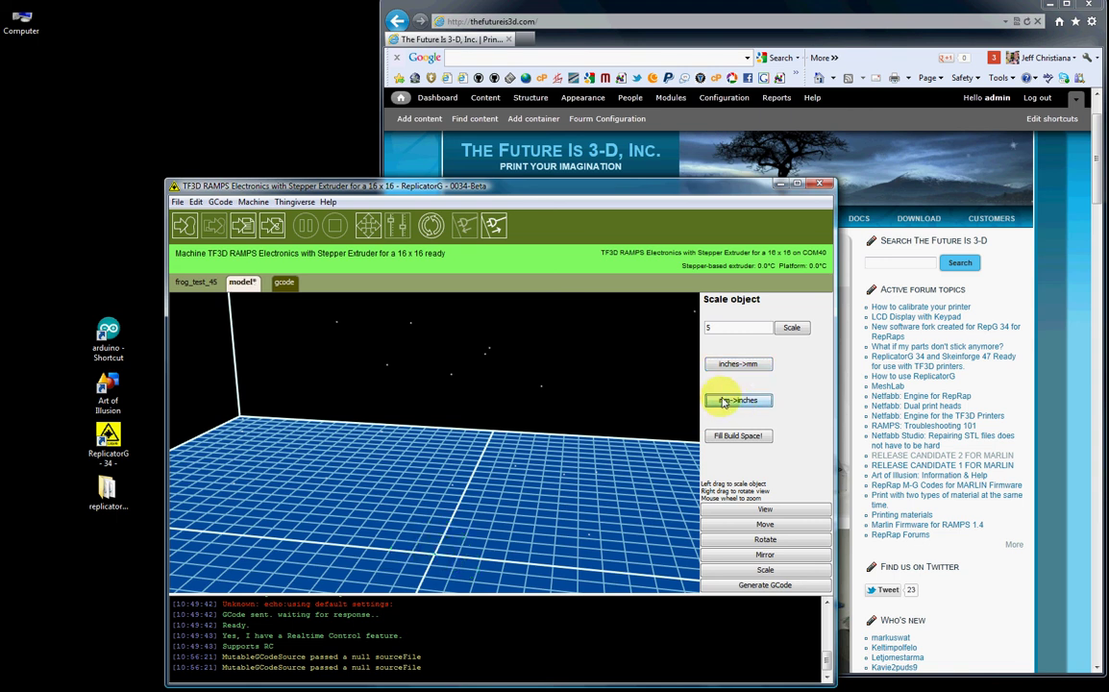
{"action": "left_click", "coordinate": [723, 401]}
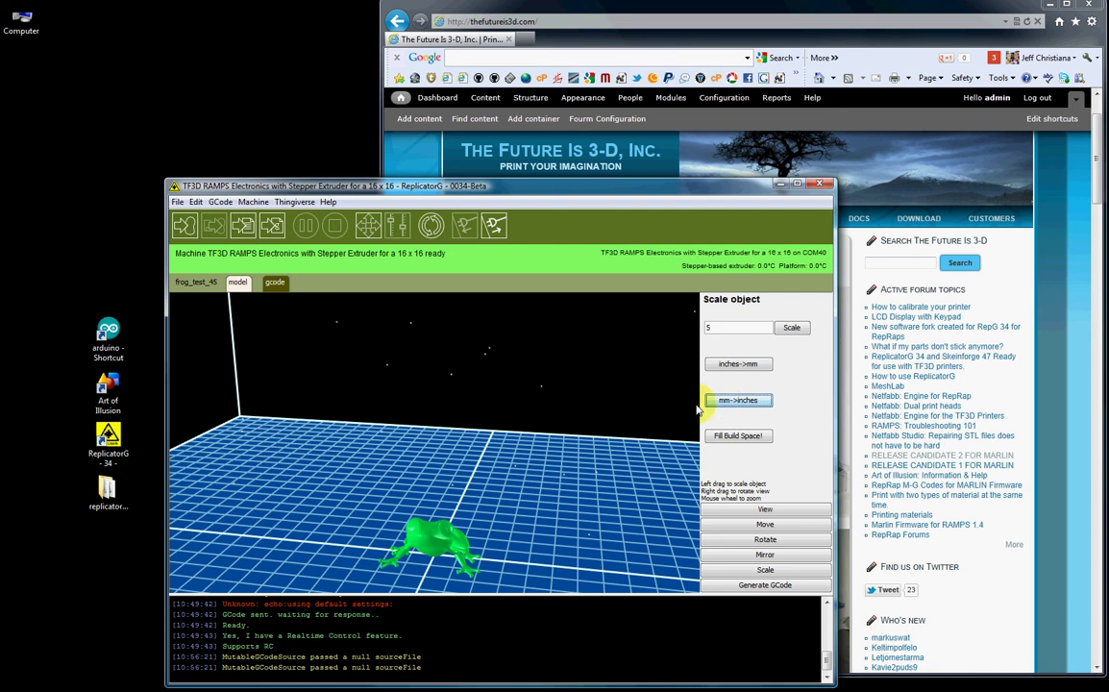
- Scale the frog to fill the build space, about ninefold, confirming the Scale to max message
{"action": "left_click", "coordinate": [736, 437]}
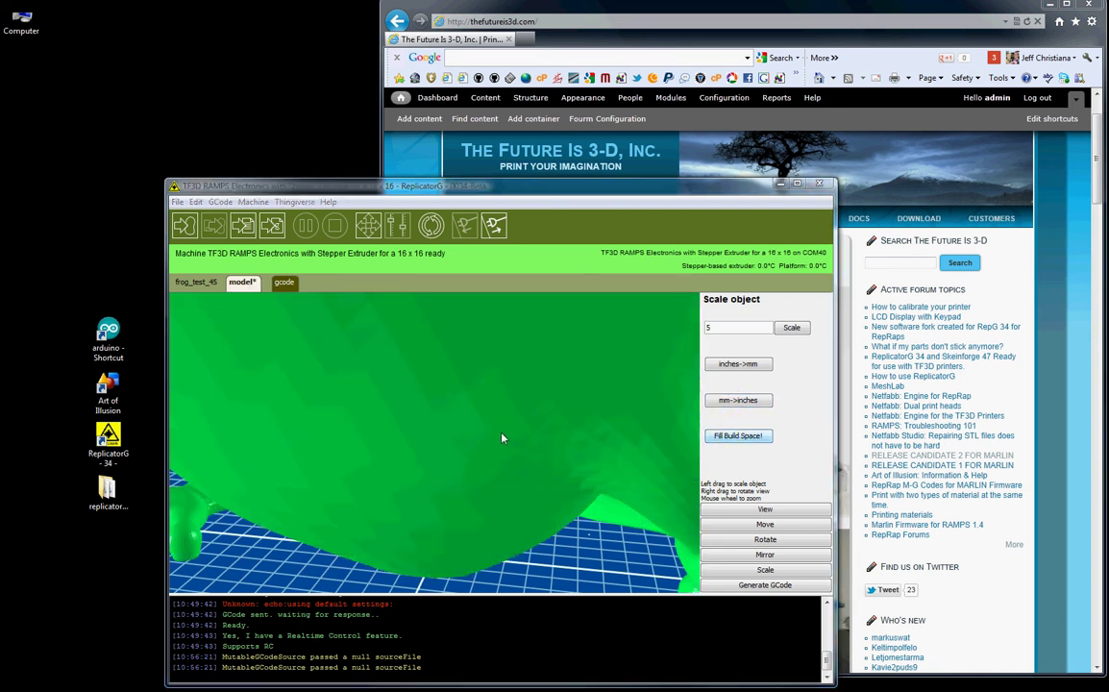
{"action": "left_click_drag", "start_coordinate": [495, 440], "coordinate": [568, 557]}
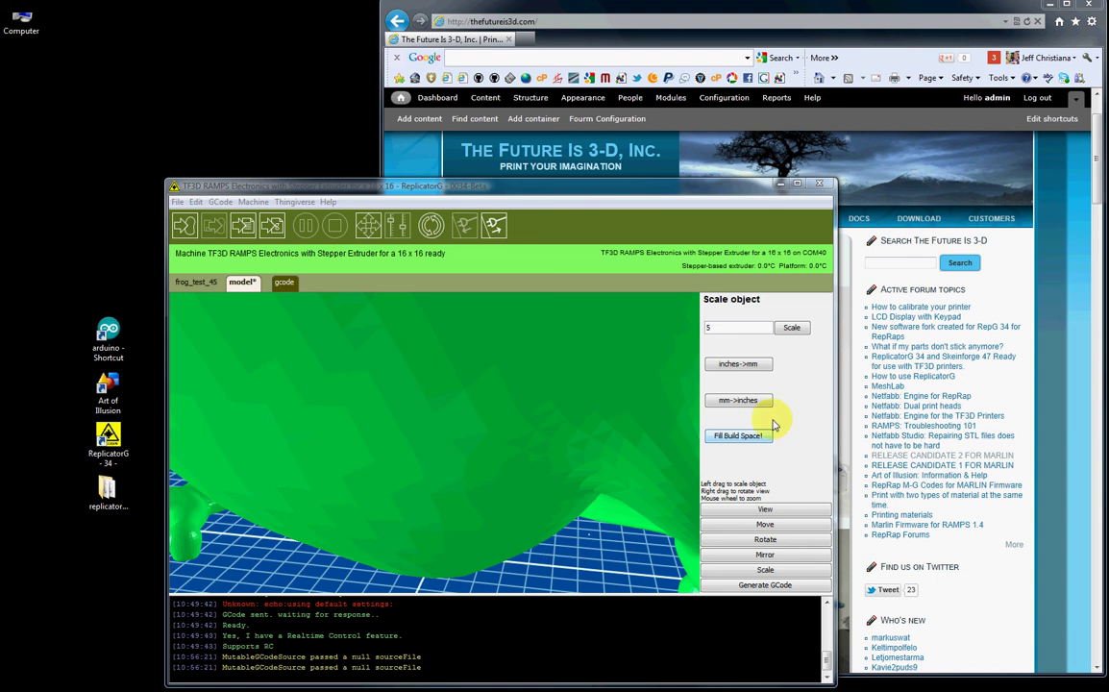
{"action": "left_click", "coordinate": [735, 435]}
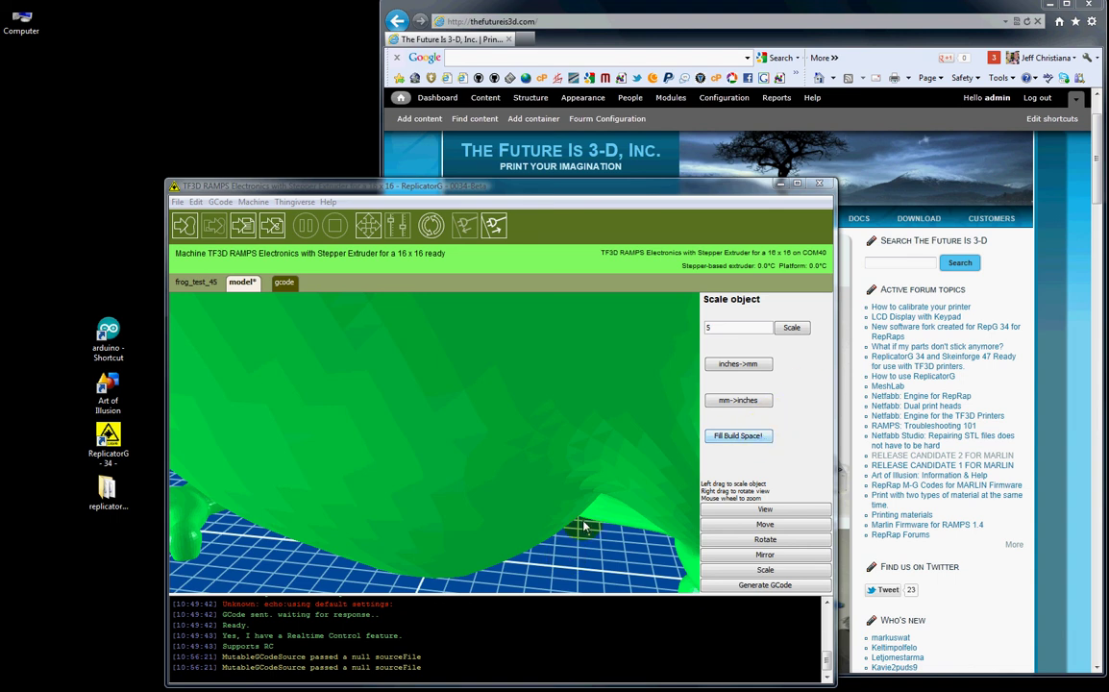
{"action": "left_click", "coordinate": [796, 189]}
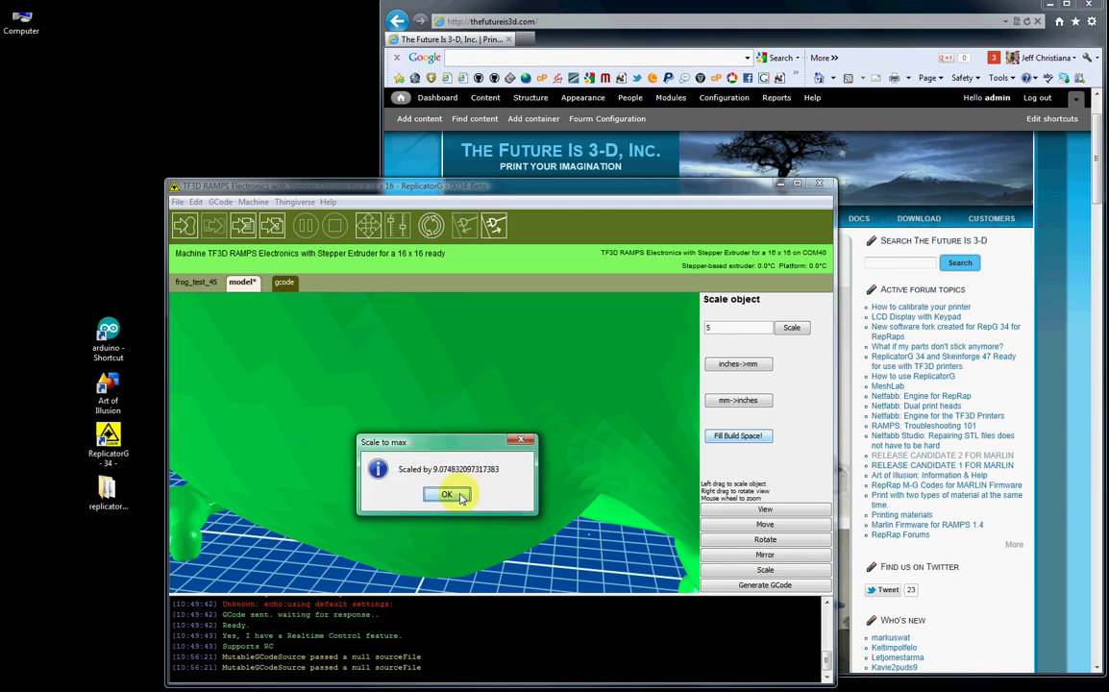
{"action": "left_click", "coordinate": [461, 494]}
{"action": "scroll", "coordinate": [525, 427], "scroll_direction": "down", "scroll_amount": 3}
{"action": "scroll", "coordinate": [519, 425], "scroll_direction": "down", "scroll_amount": 3}
{"action": "scroll", "coordinate": [567, 471], "scroll_direction": "down", "scroll_amount": 3}
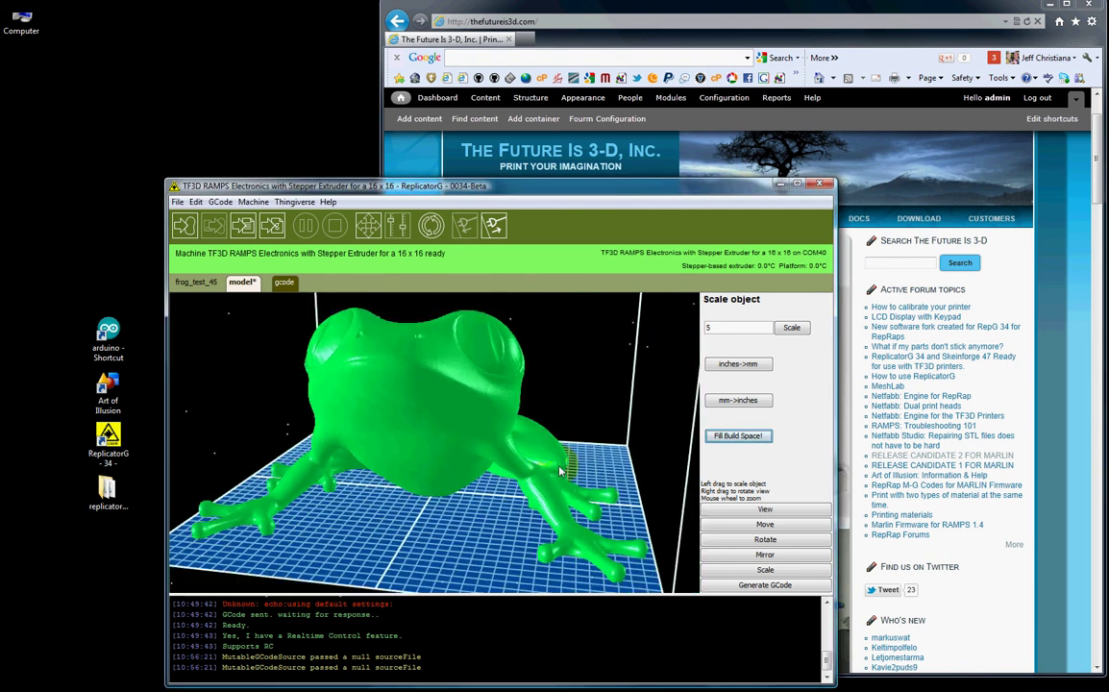
{"action": "mouse_move", "coordinate": [442, 414]}
{"action": "left_mouse_down"}
{"action": "mouse_move", "coordinate": [576, 541]}
{"action": "mouse_move", "coordinate": [468, 503]}
{"action": "left_mouse_up"}
{"action": "scroll", "coordinate": [421, 408], "scroll_direction": "down", "scroll_amount": 3}
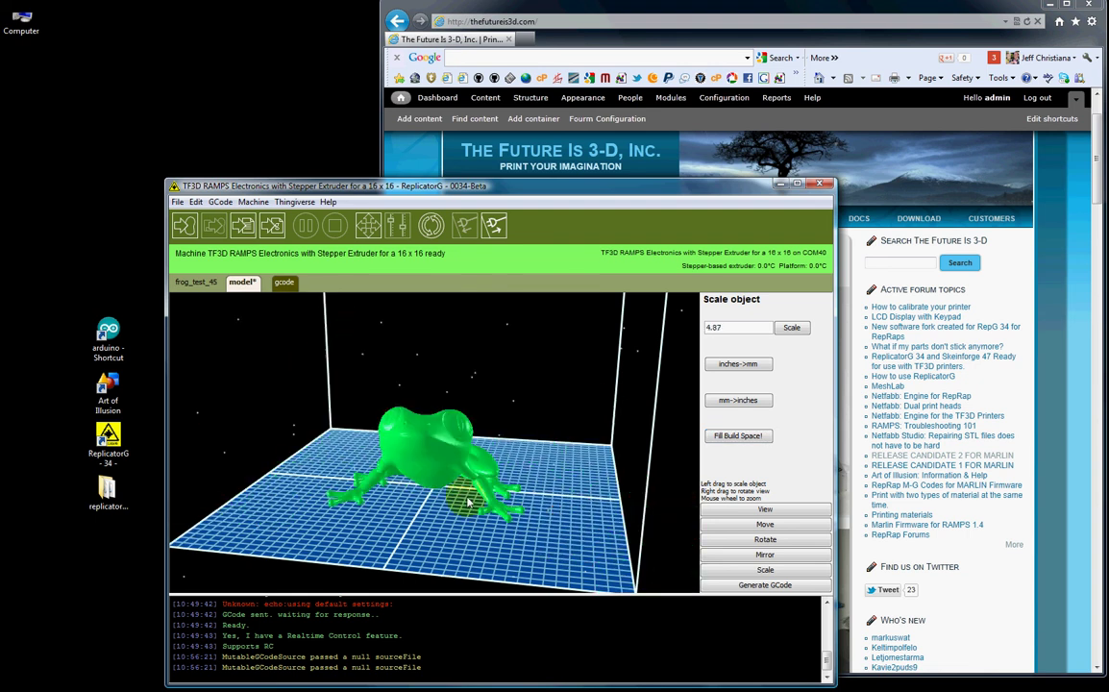
{"action": "scroll", "coordinate": [468, 502], "scroll_direction": "up", "scroll_amount": 5}
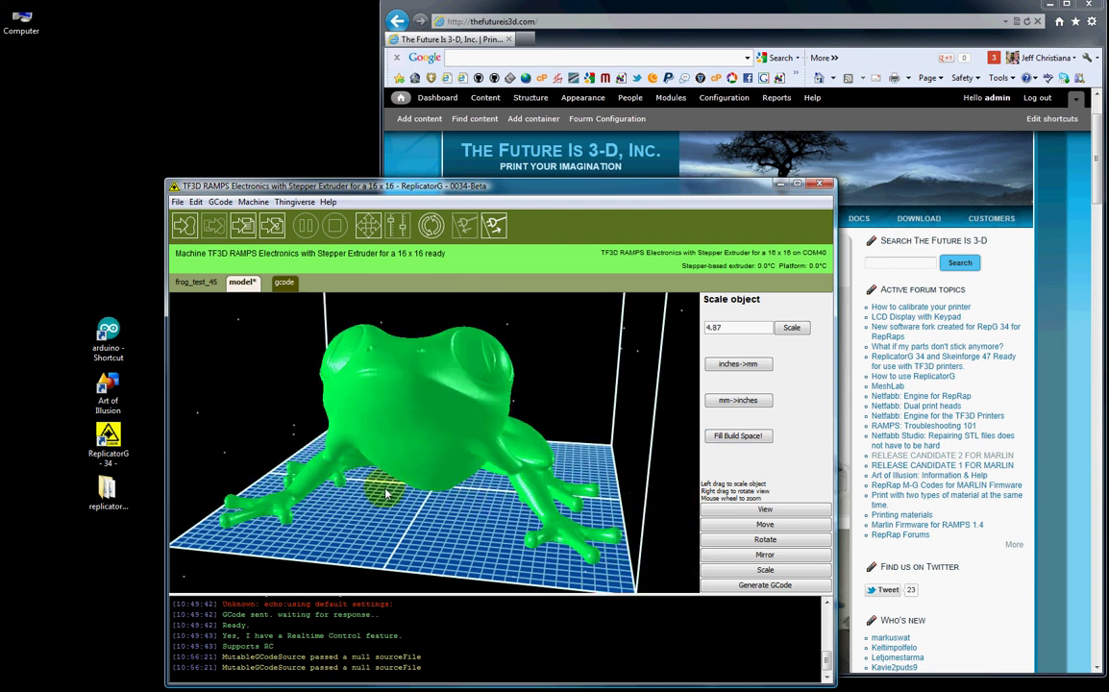
- Orbit the view to see the enlarged frog from a side three-quarter angle
{"action": "left_click", "coordinate": [759, 509]}
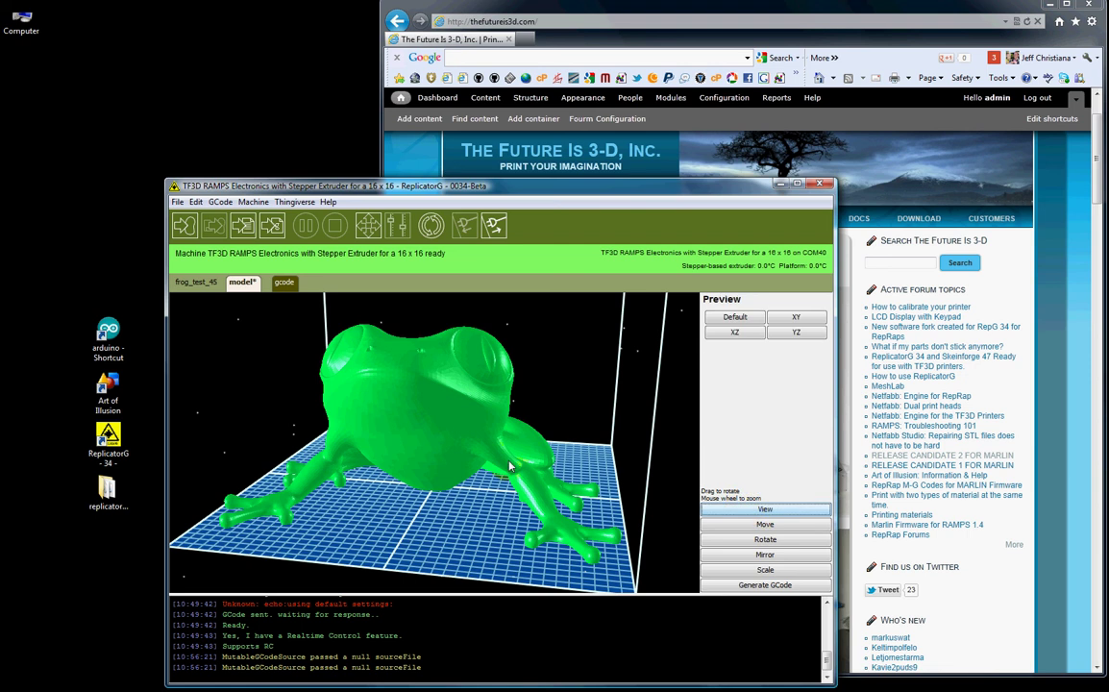
{"action": "mouse_move", "coordinate": [446, 453]}
{"action": "left_mouse_down"}
{"action": "mouse_move", "coordinate": [454, 464]}
{"action": "mouse_move", "coordinate": [470, 458]}
{"action": "mouse_move", "coordinate": [458, 438]}
{"action": "mouse_move", "coordinate": [441, 460]}
{"action": "mouse_move", "coordinate": [644, 494]}
{"action": "left_mouse_up"}
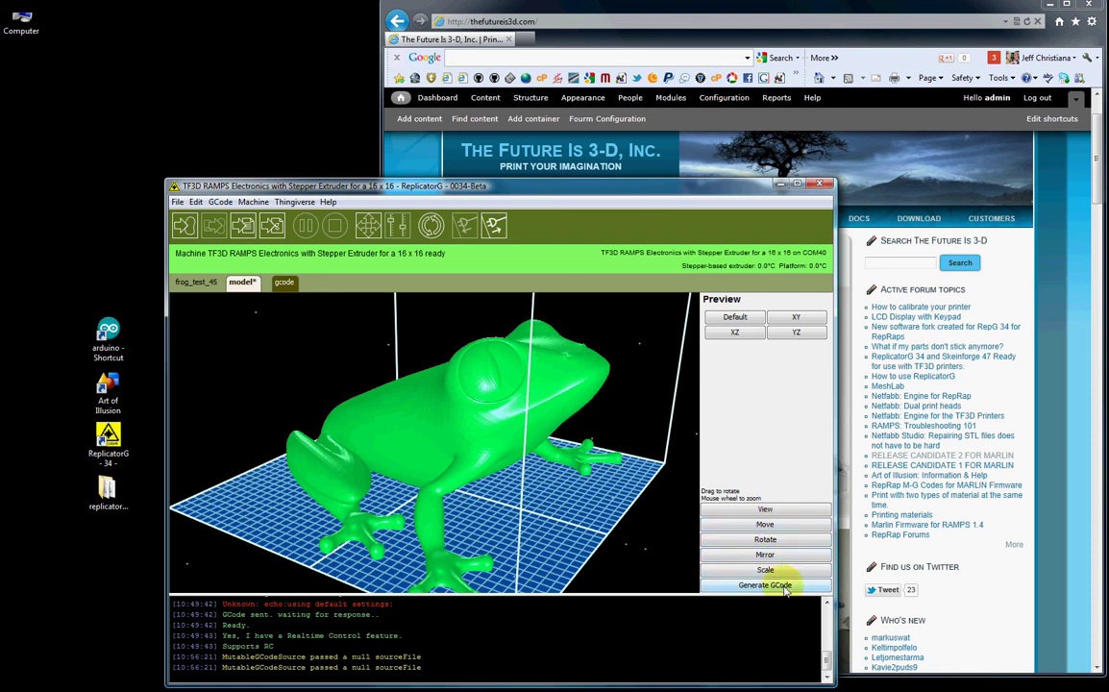
- Undo the enlargement to restore the tiny frog, then bring up the Generate GCode dialog
{"action": "left_click", "coordinate": [779, 571]}
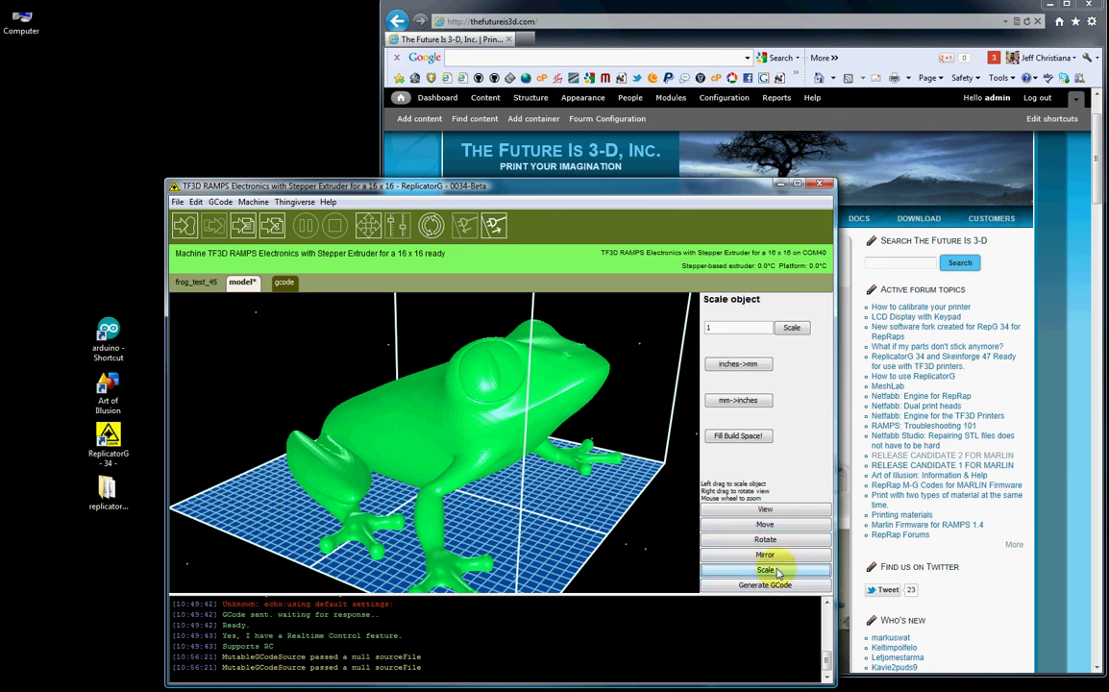
{"action": "key", "text": "ctrl+z"}
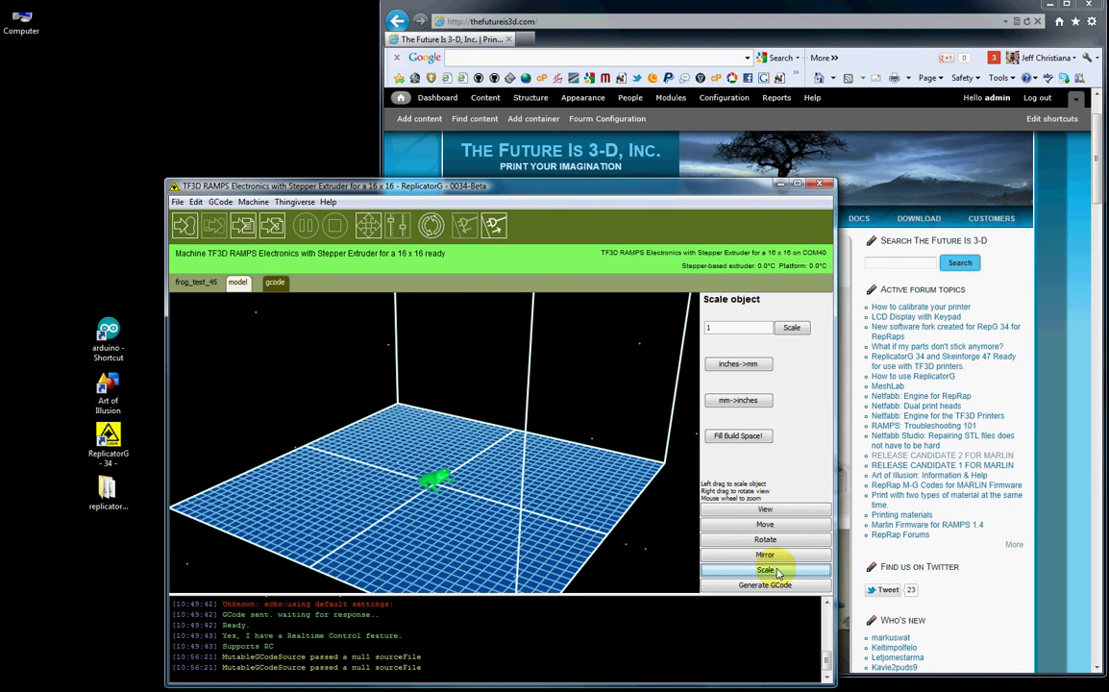
{"action": "left_click", "coordinate": [769, 587]}
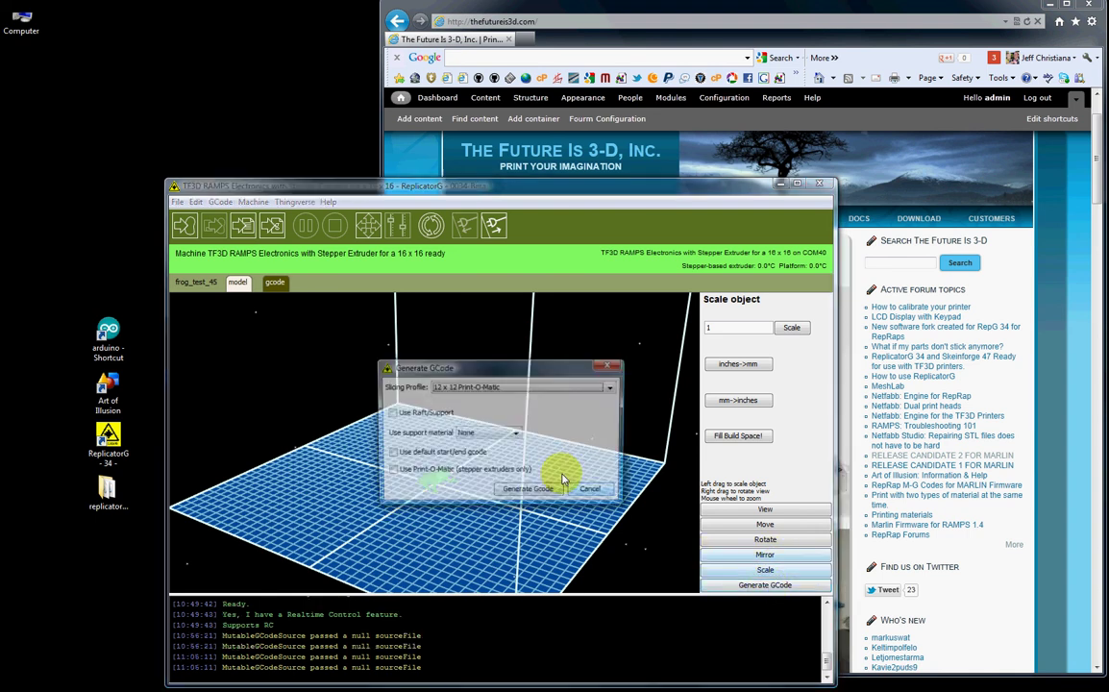
- Close the Generate GCode dialog without generating and orbit to a frontal platform view
{"action": "left_click", "coordinate": [582, 366]}
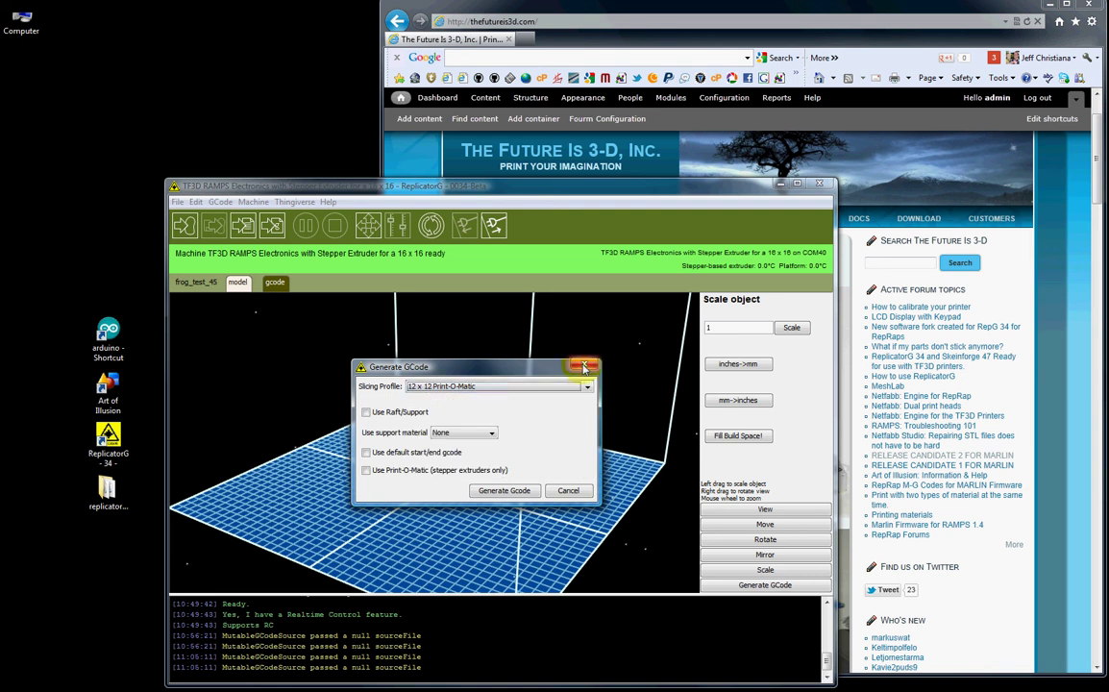
{"action": "right_click_drag", "start_coordinate": [522, 470], "coordinate": [507, 475]}
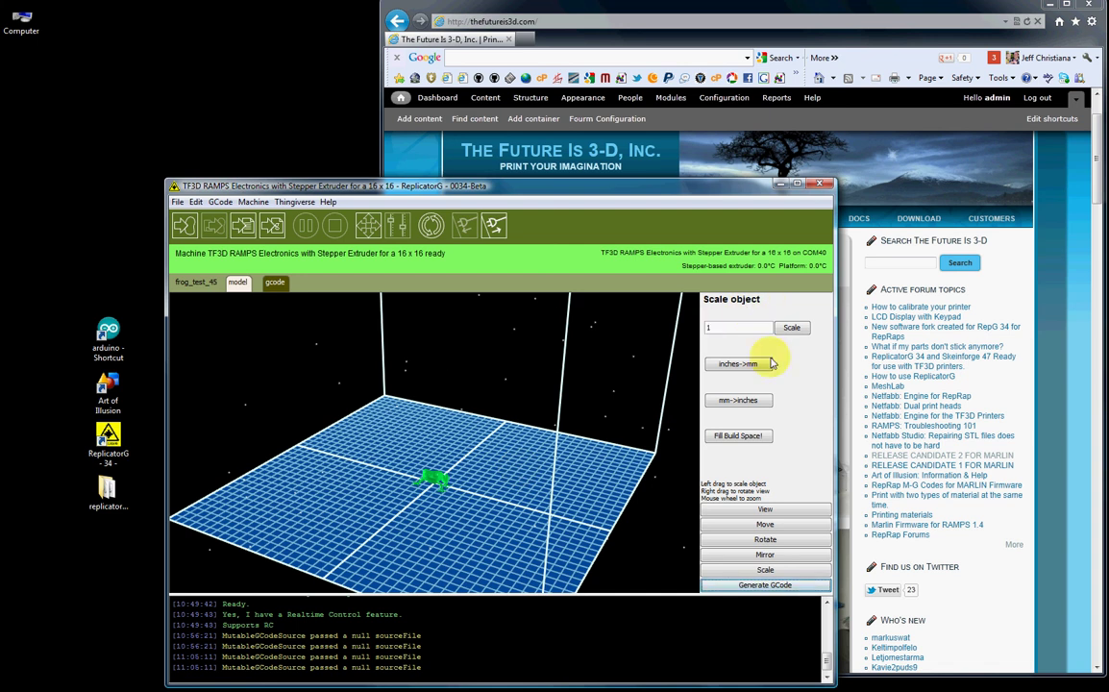
{"action": "left_click", "coordinate": [623, 480]}
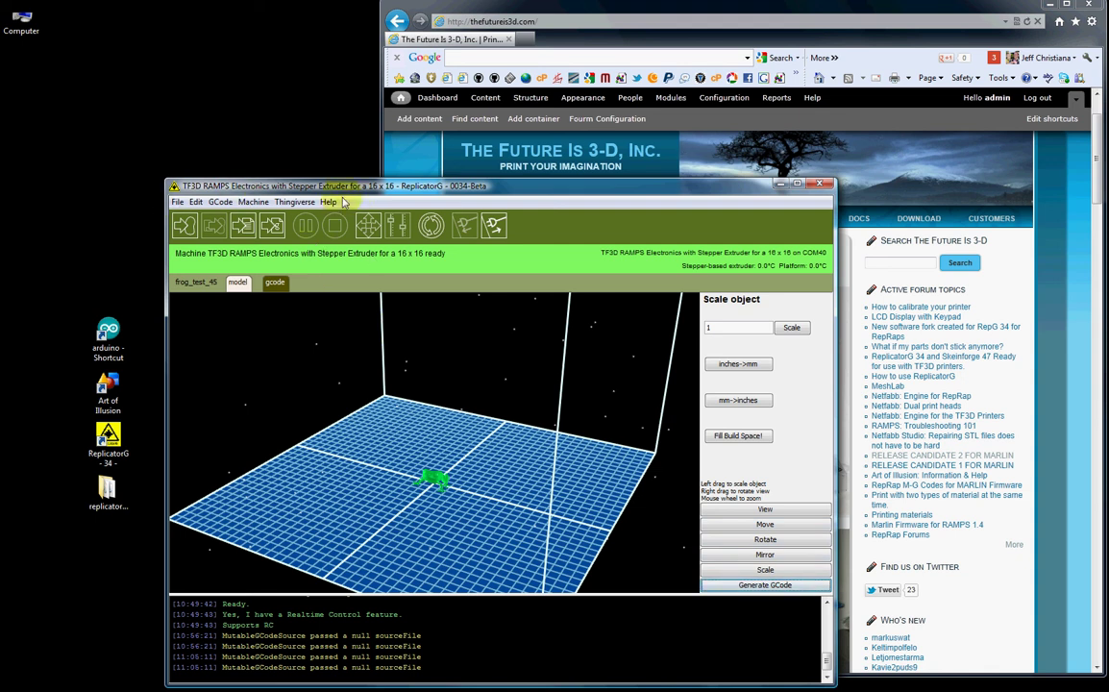
{"action": "left_click", "coordinate": [436, 423]}
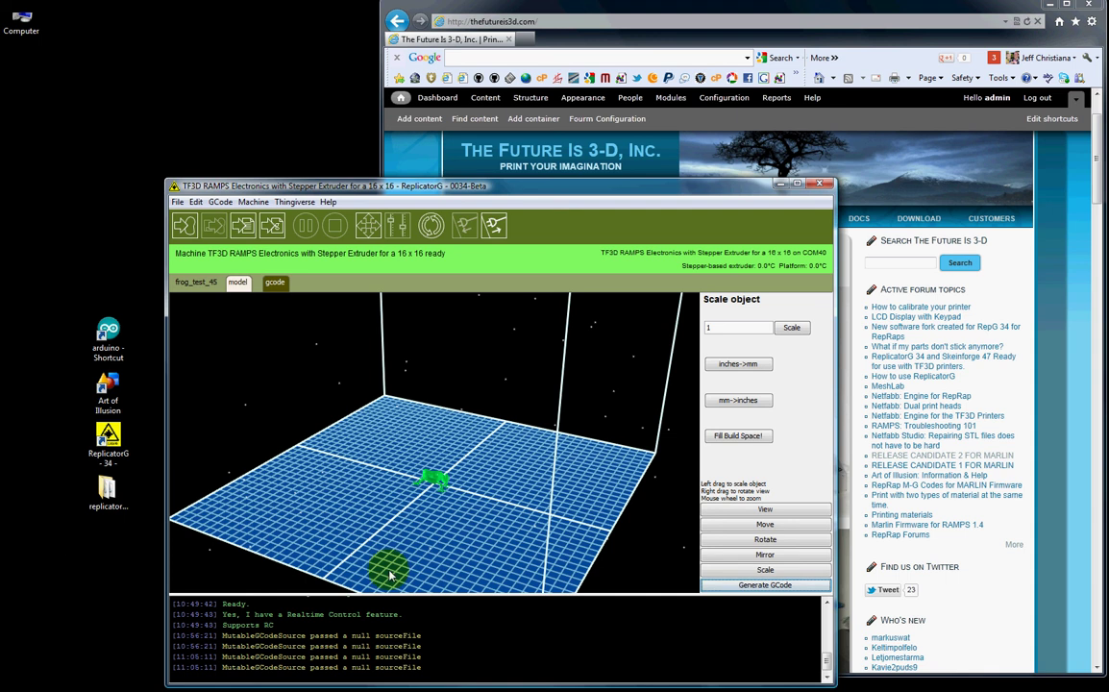